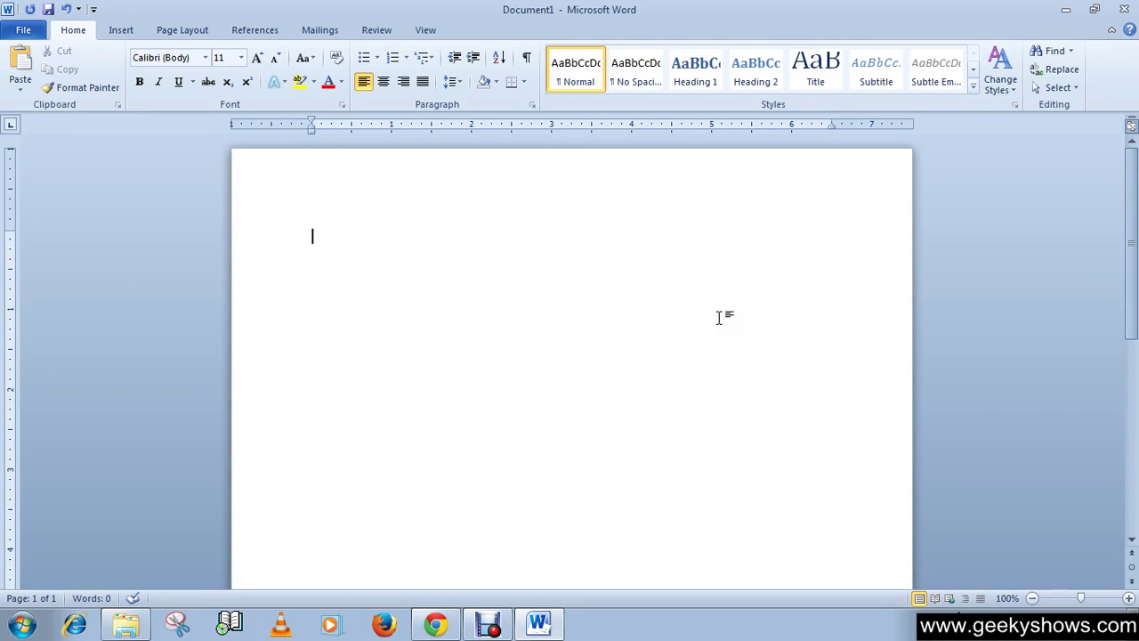
# - Show the Insert tab's Illustrations group in the blank Document1, briefly revisiting Home
pyautogui.click(736, 298)
pyautogui.click(123, 29)
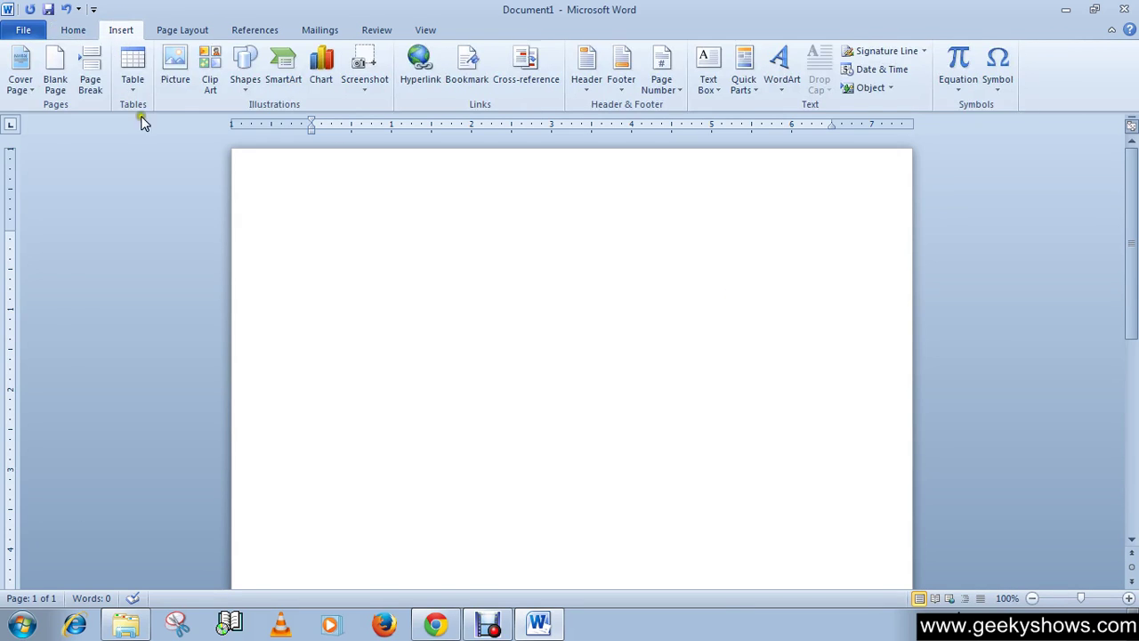
pyautogui.click(80, 32)
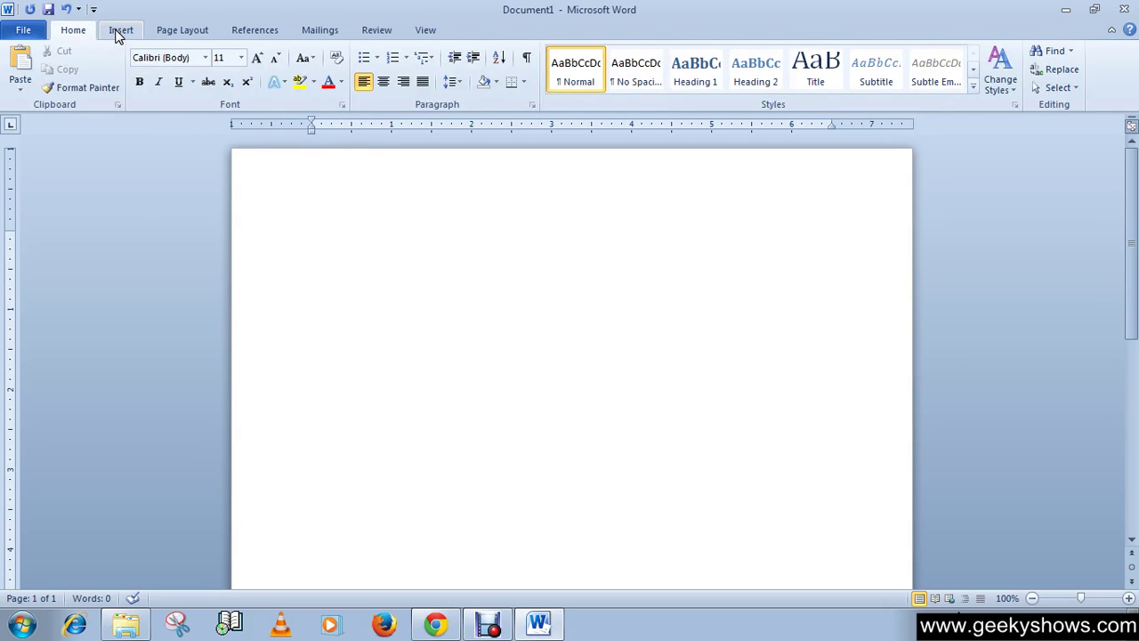
pyautogui.click(119, 31)
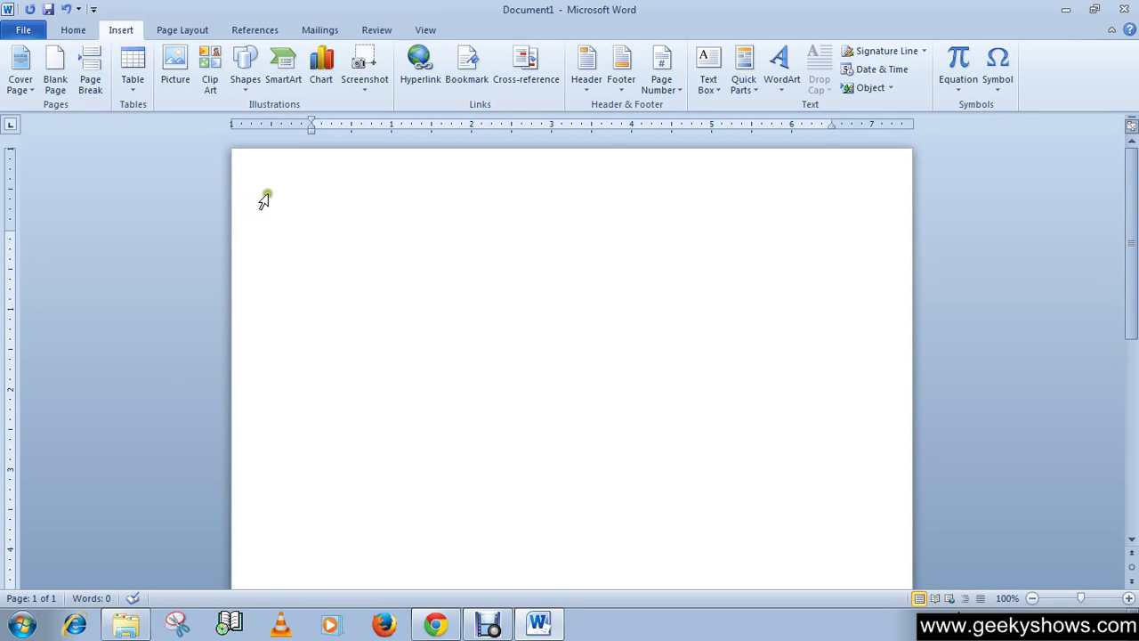
# - Insert the Penguins picture from the Sample Pictures folder
pyautogui.click(127, 28)
pyautogui.click(175, 84)
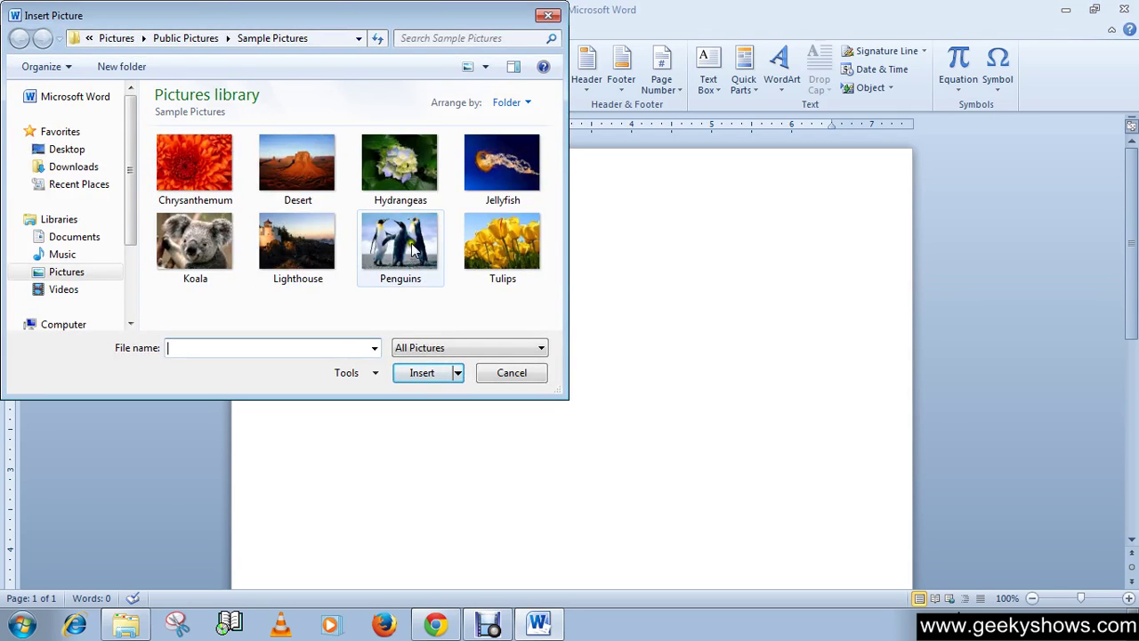
pyautogui.doubleClick(411, 249)
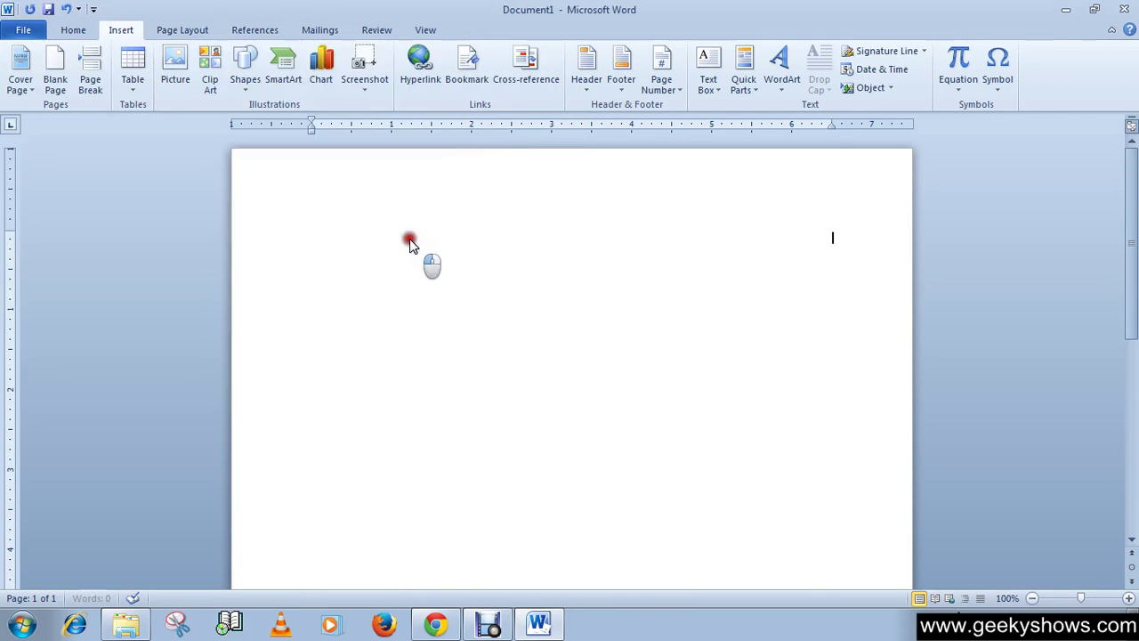
# - Shrink the penguin picture to about 4.12 by 3.09 inches
pyautogui.scroll(-2, 471, 338)
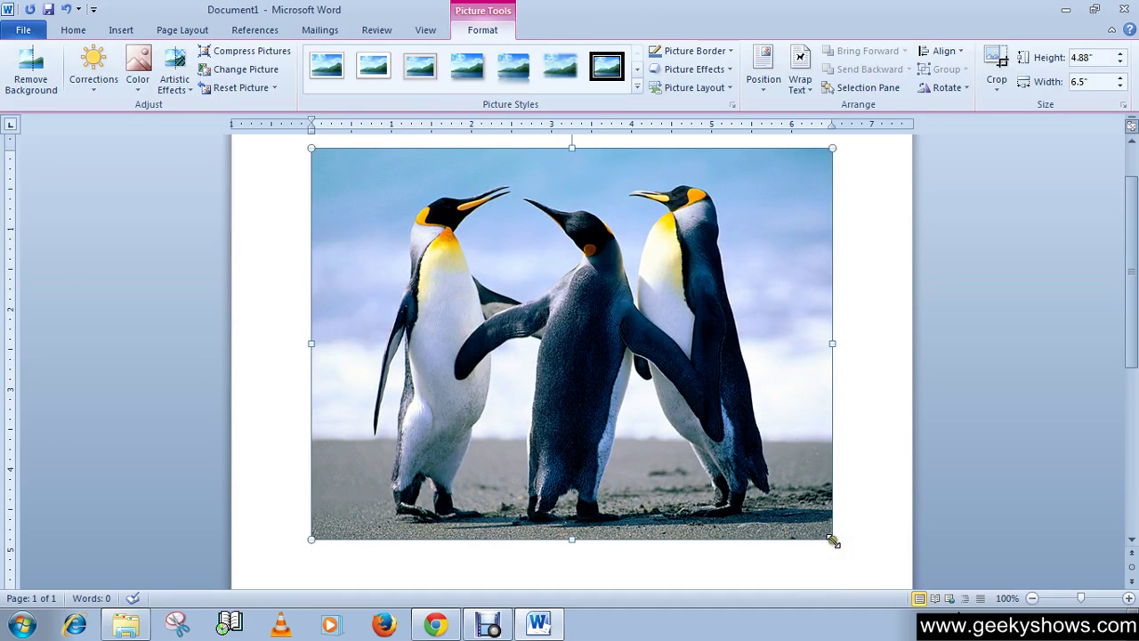
pyautogui.moveTo(833, 540); pyautogui.dragTo(677, 362)
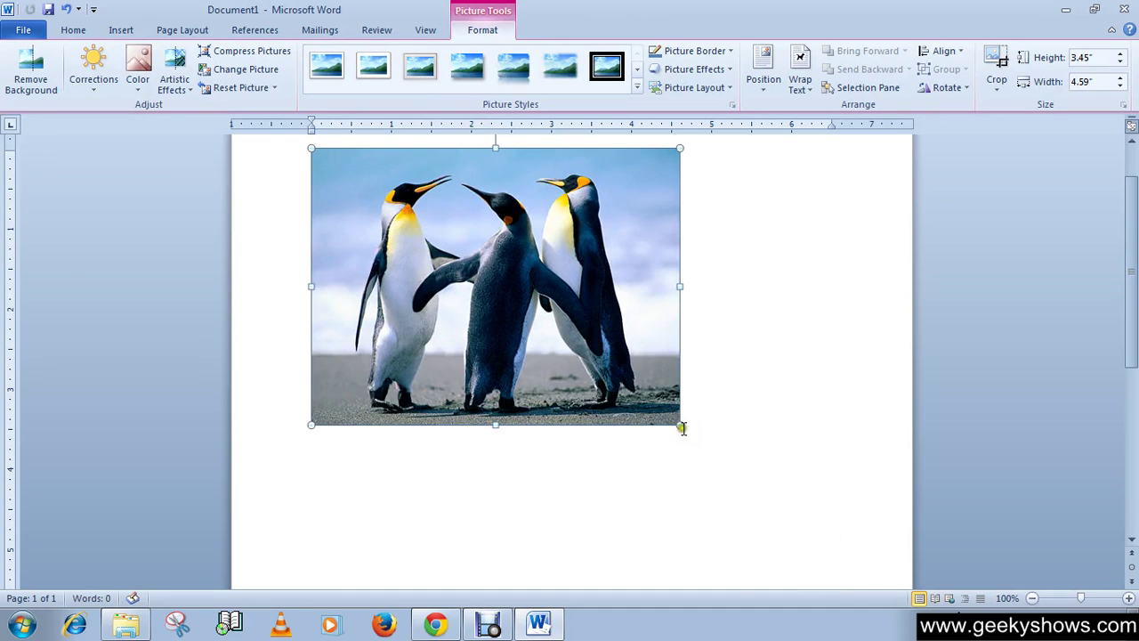
pyautogui.scroll(2, 682, 428)
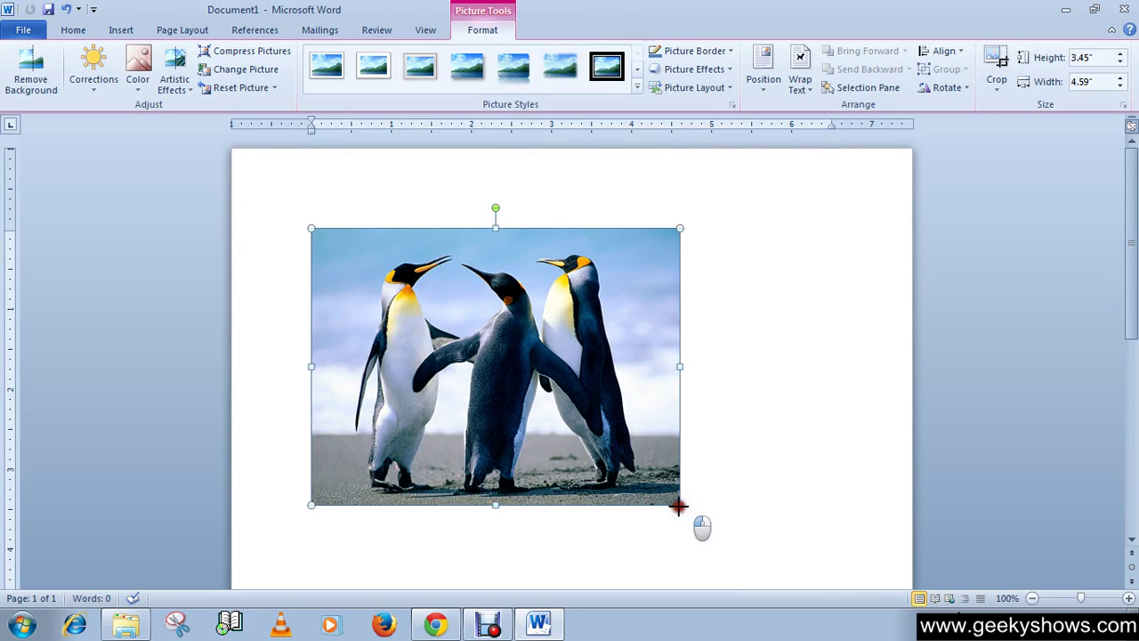
pyautogui.moveTo(679, 505); pyautogui.dragTo(641, 387)
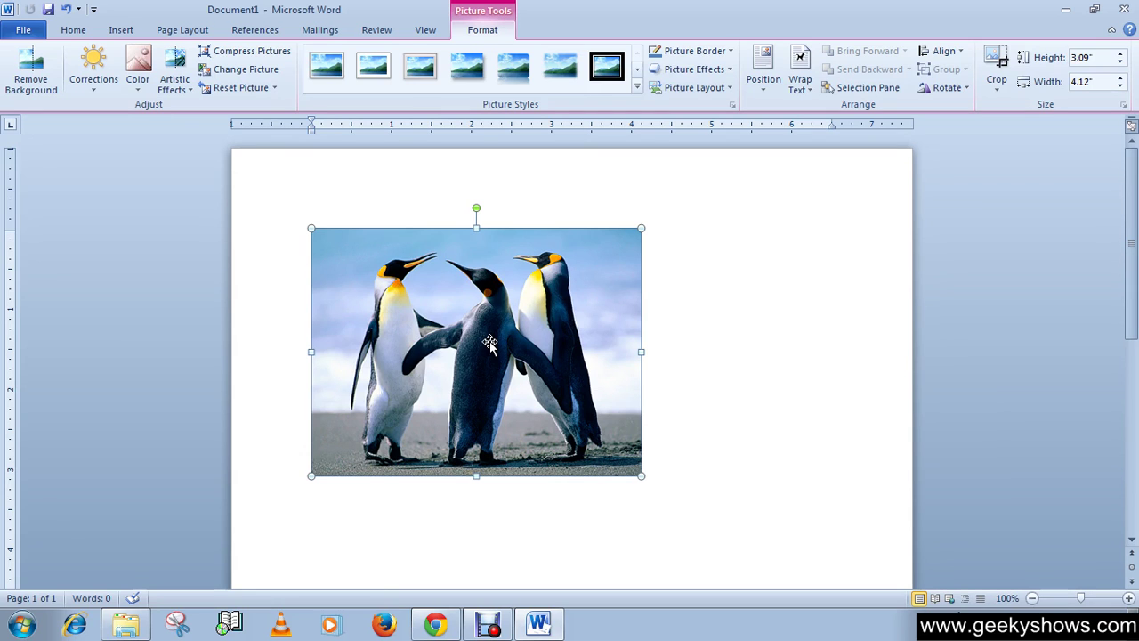
# - Delete the selected penguin picture after checking the Picture Tools Format tab
pyautogui.click(119, 29)
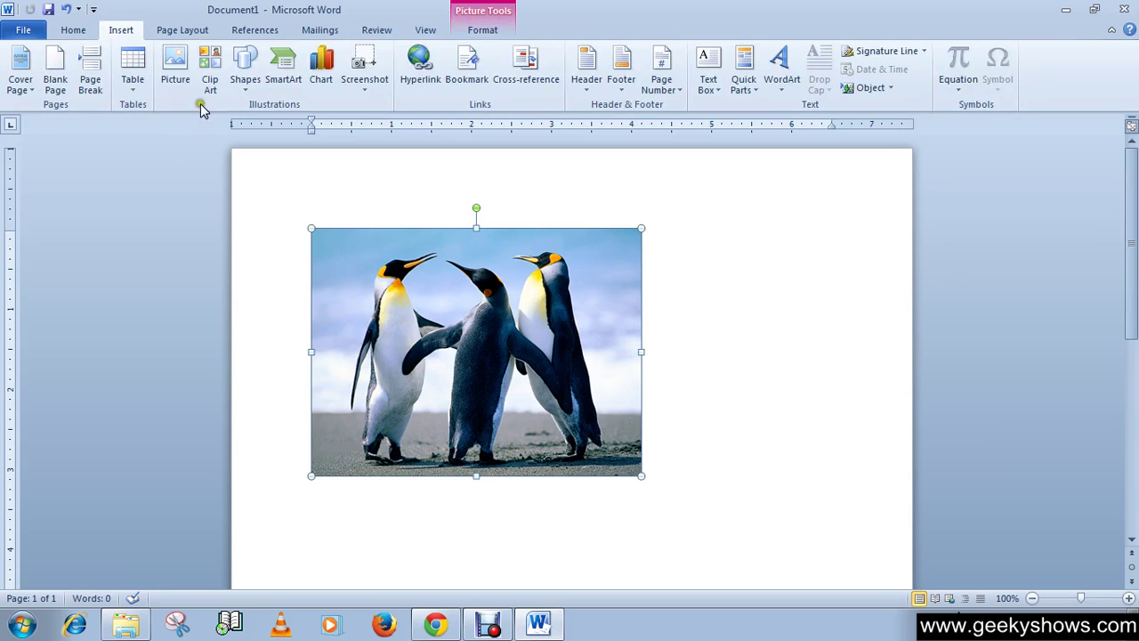
pyautogui.click(479, 30)
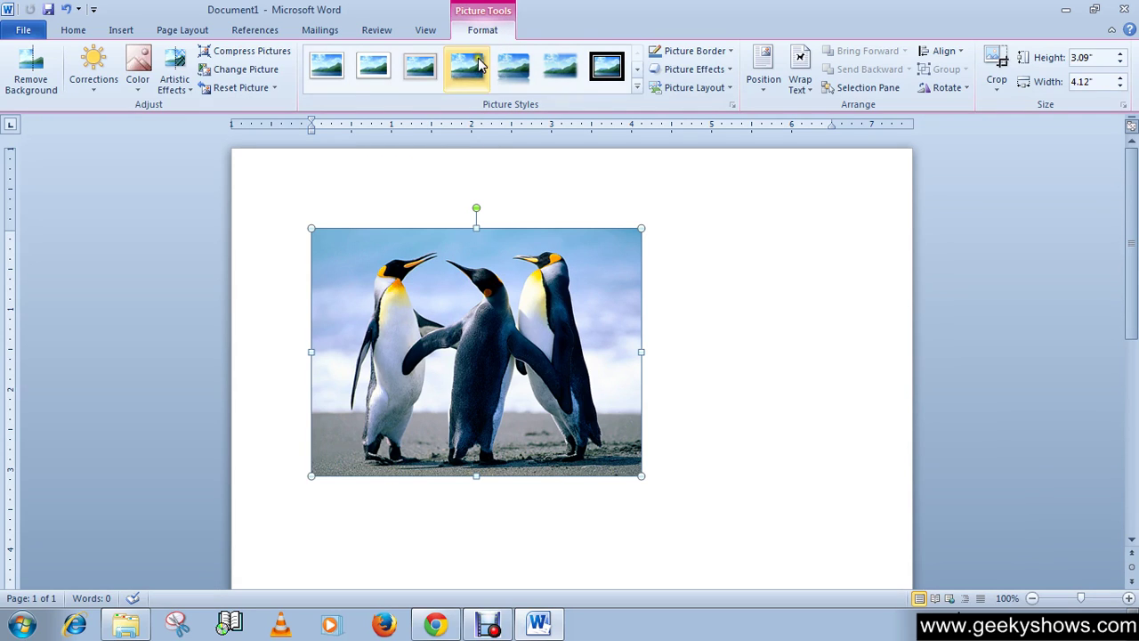
pyautogui.click(461, 32)
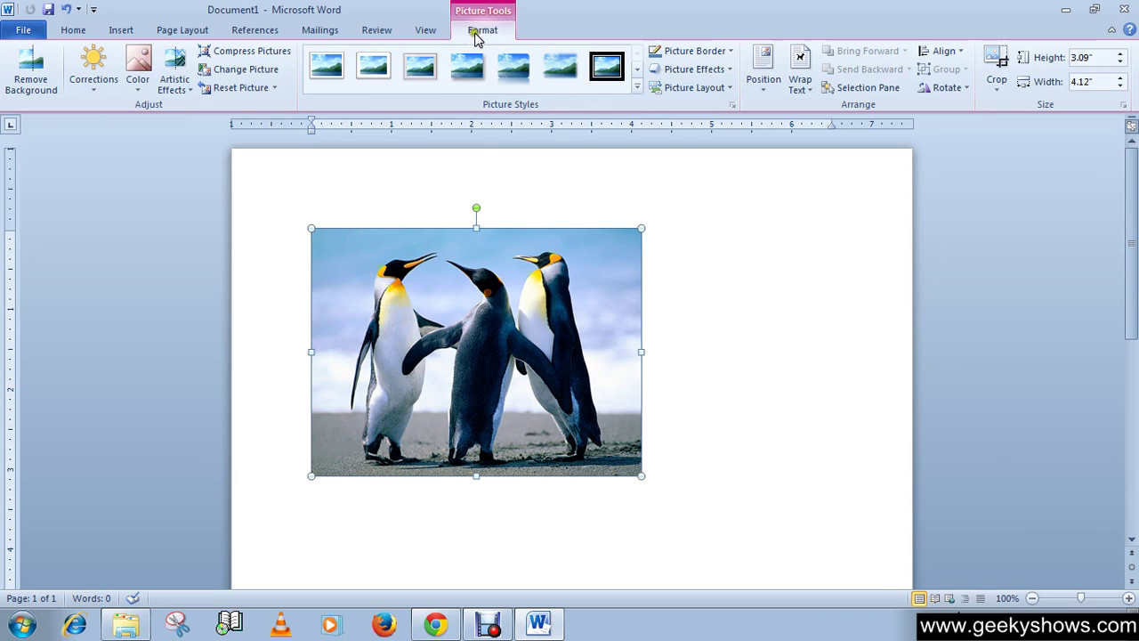
pyautogui.click(491, 27)
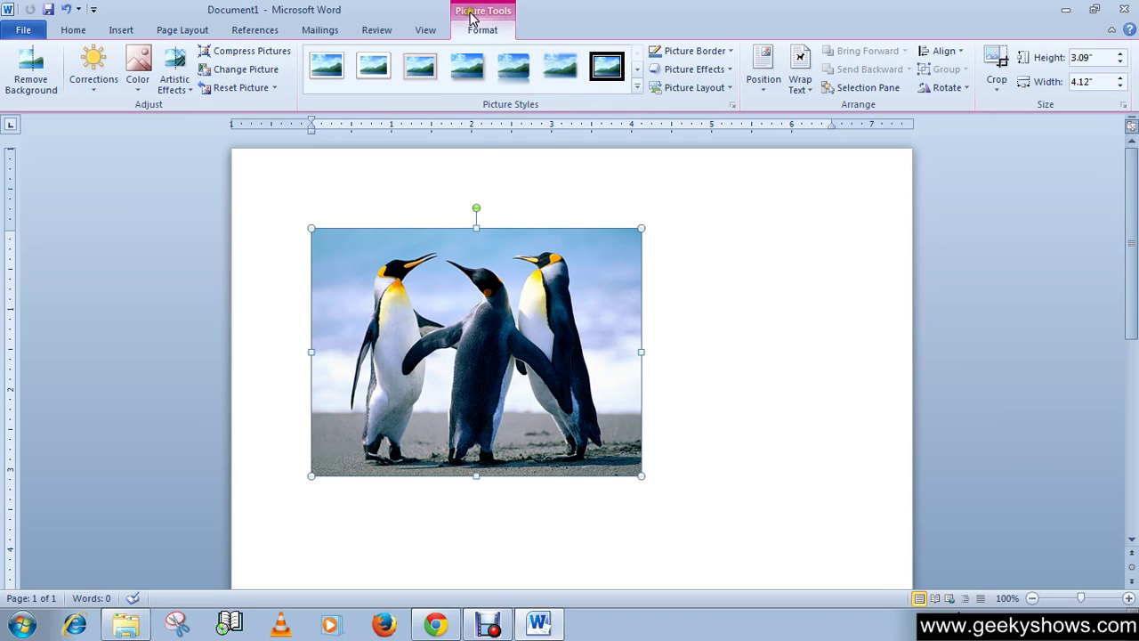
pyautogui.click(480, 32)
pyautogui.press('Delete')
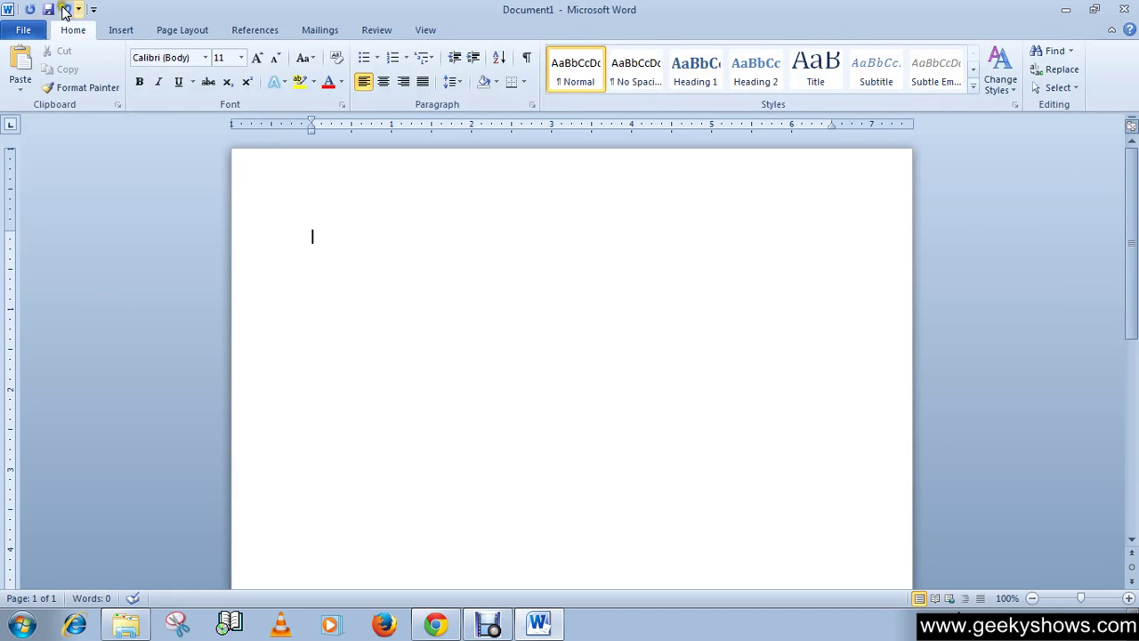
# - Search Clip Art for 'computer' and insert the woman-at-computer clip
pyautogui.click(118, 28)
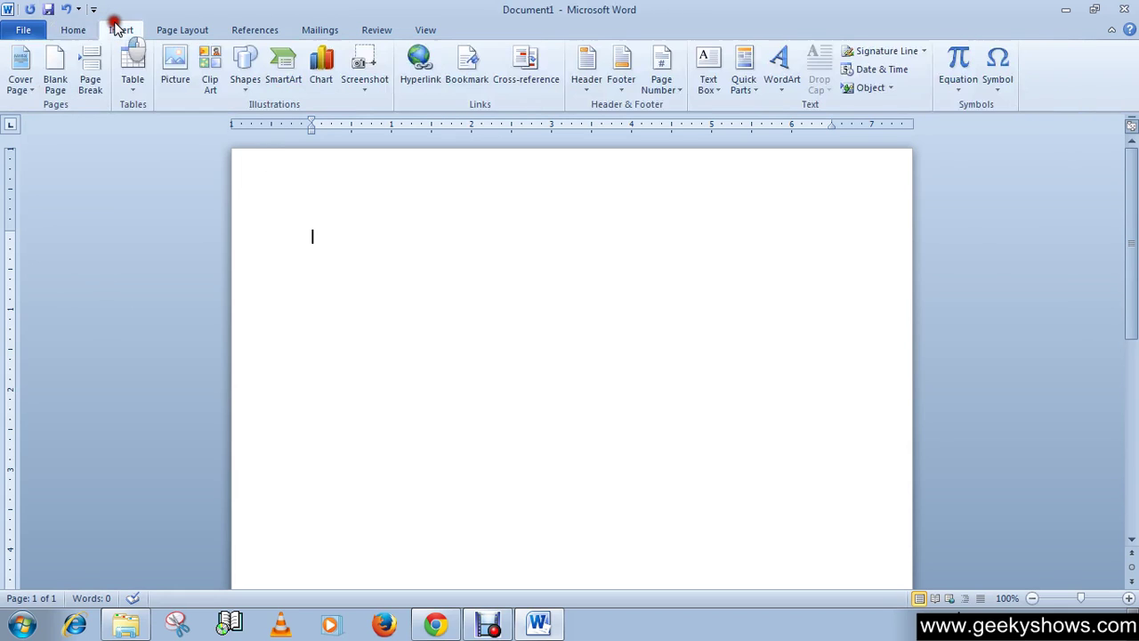
pyautogui.click(211, 79)
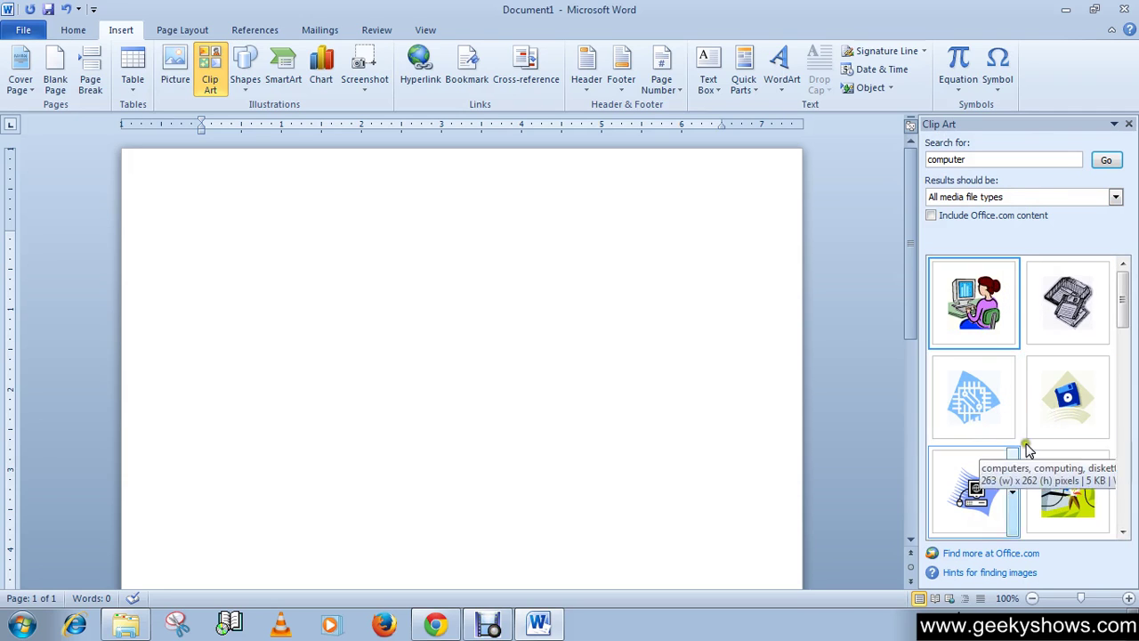
pyautogui.click(979, 325)
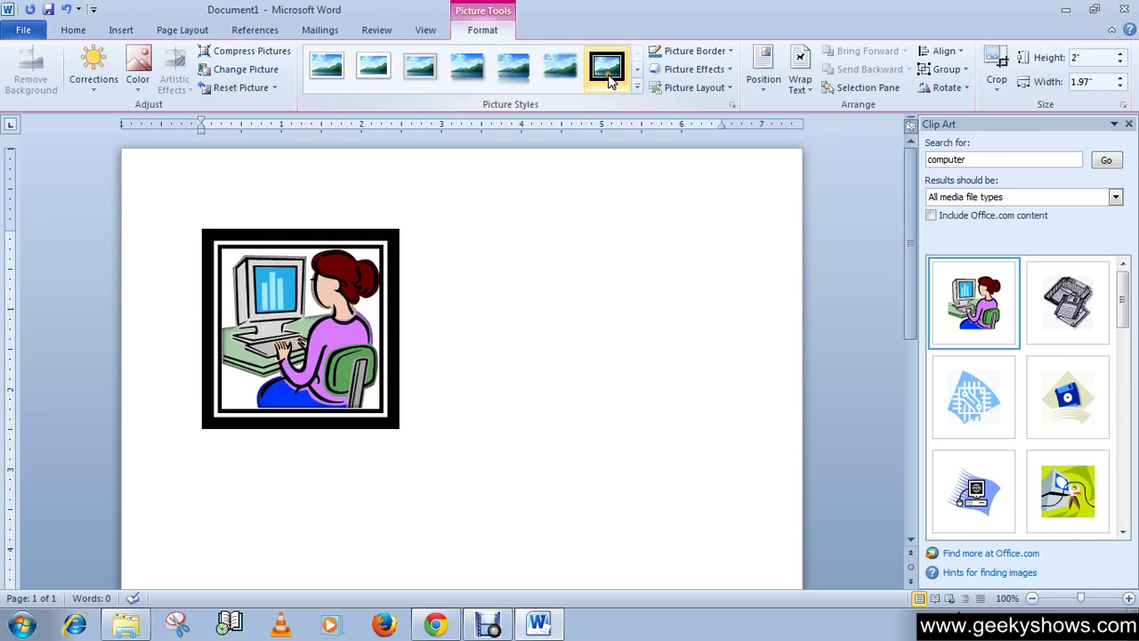
# - Preview the clip's Recolor options without changing anything, then delete the clip
pyautogui.click(138, 87)
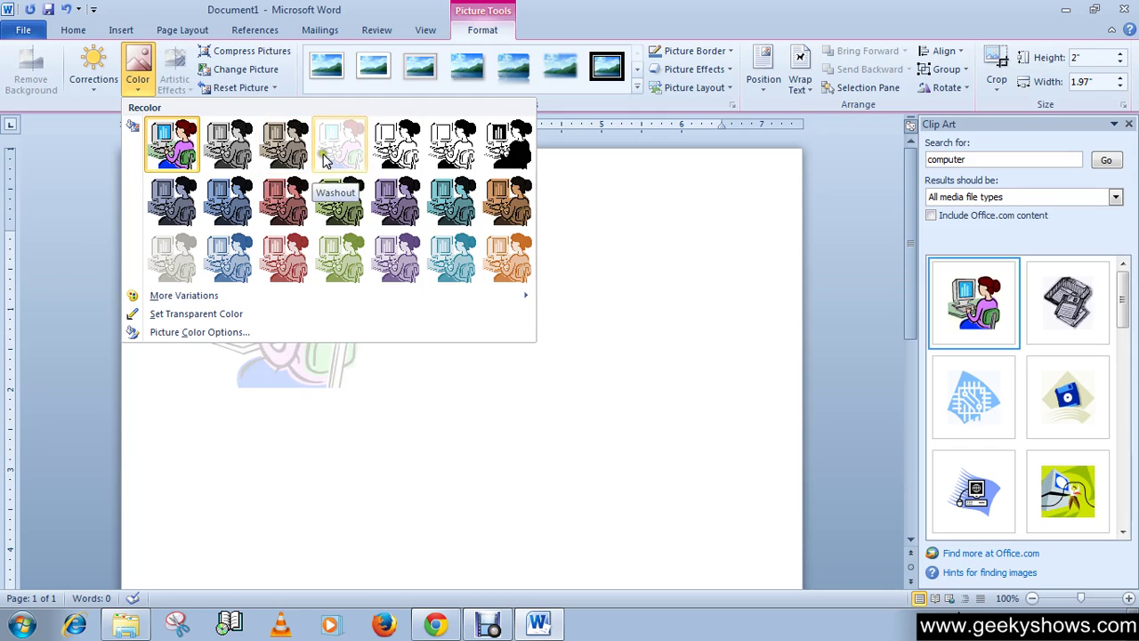
pyautogui.click(635, 7)
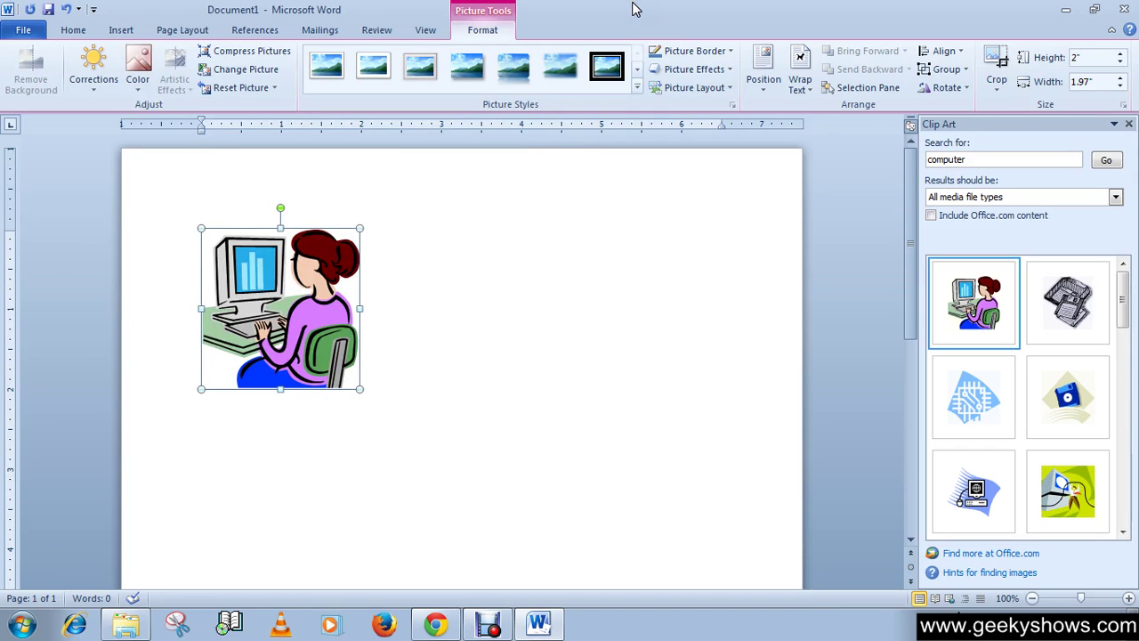
pyautogui.click(121, 30)
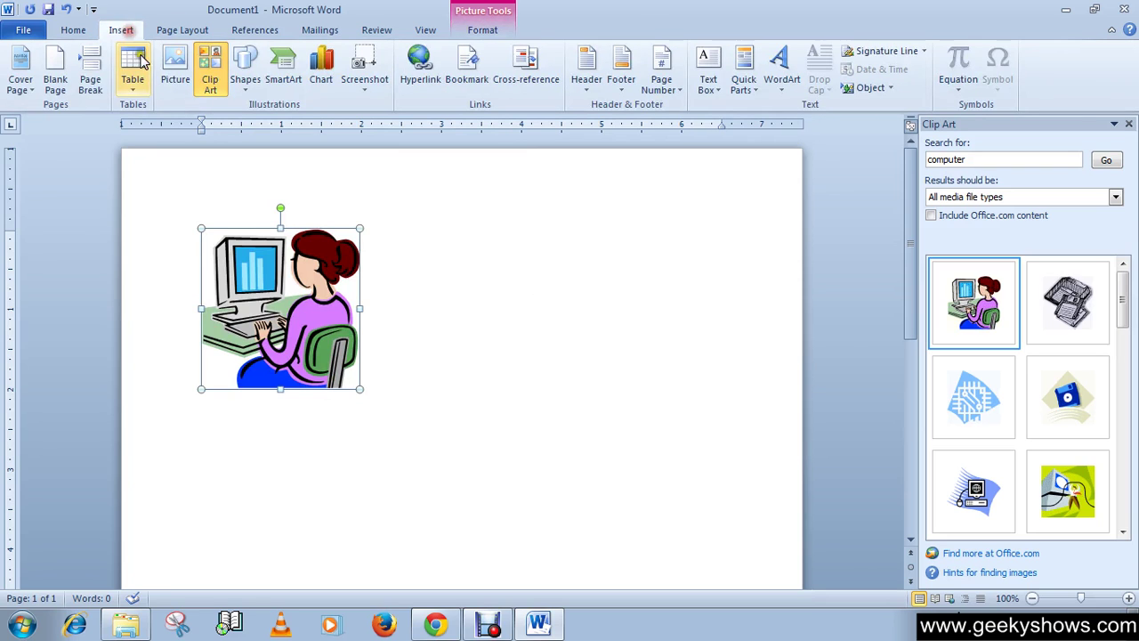
pyautogui.press('Delete')
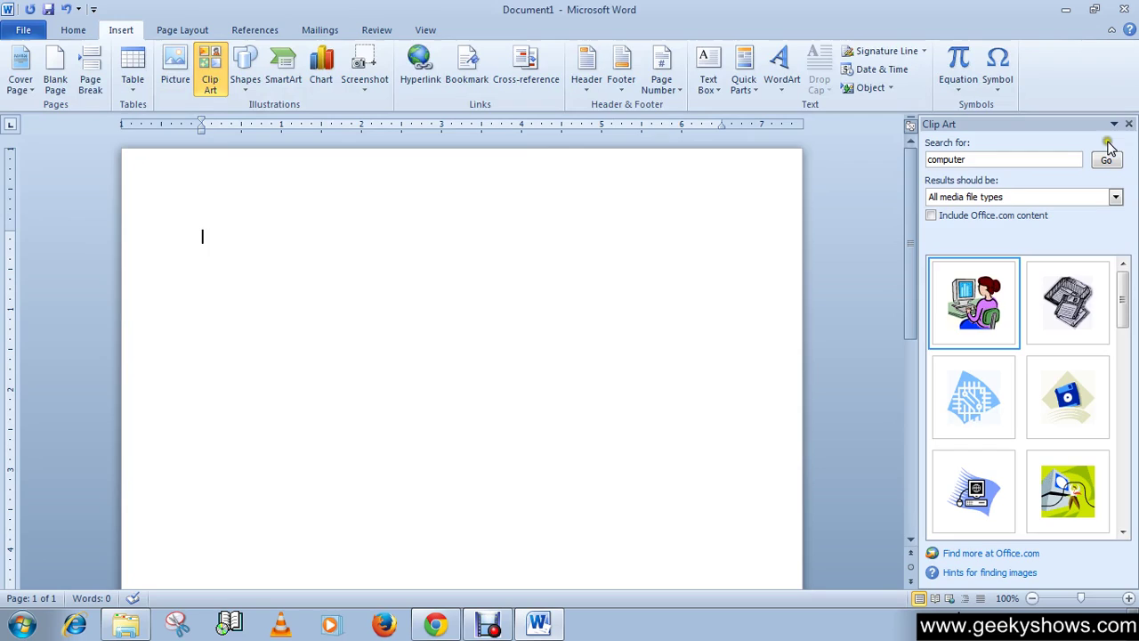
# - Close the Clip Art pane and draw a 2.39 by 2.25 inch Smiley Face near the top left
pyautogui.click(1128, 124)
pyautogui.click(383, 251)
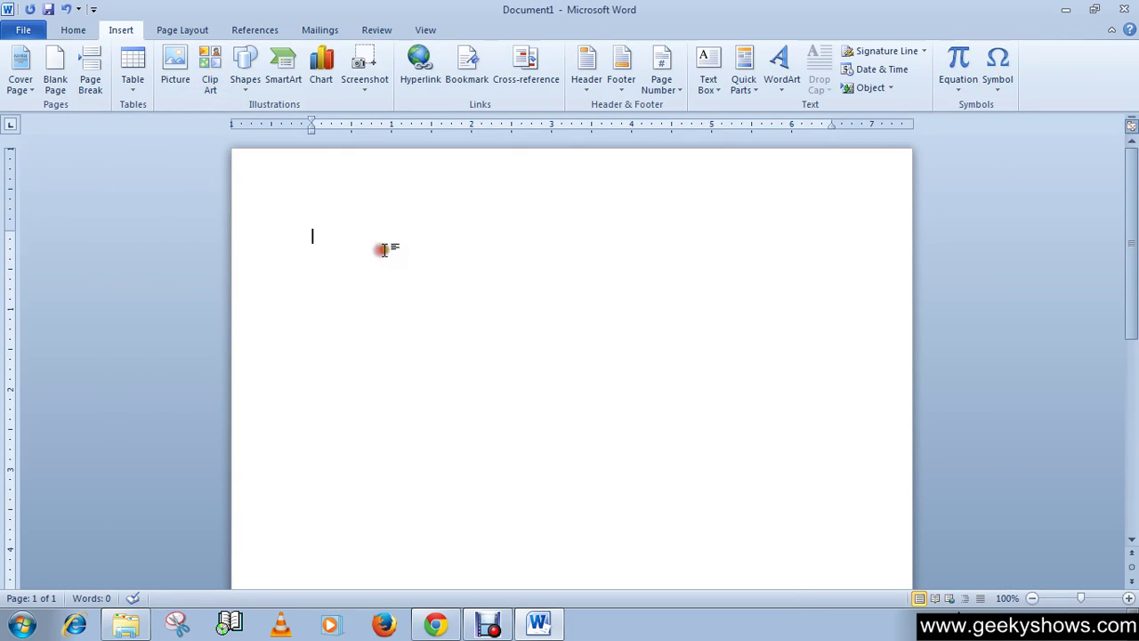
pyautogui.click(247, 89)
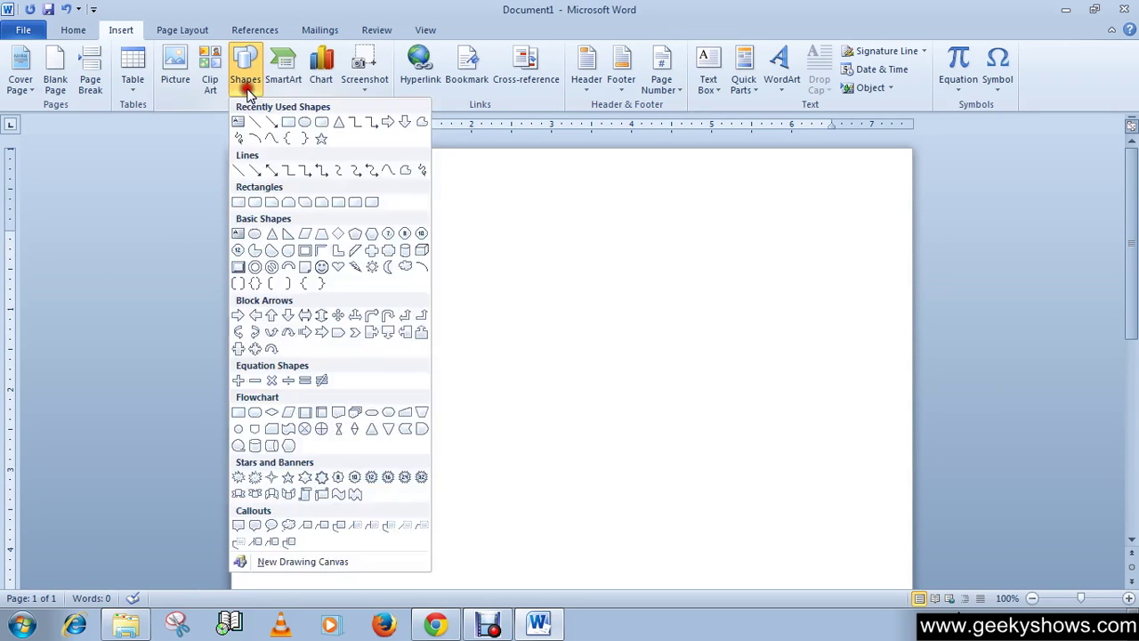
pyautogui.click(323, 270)
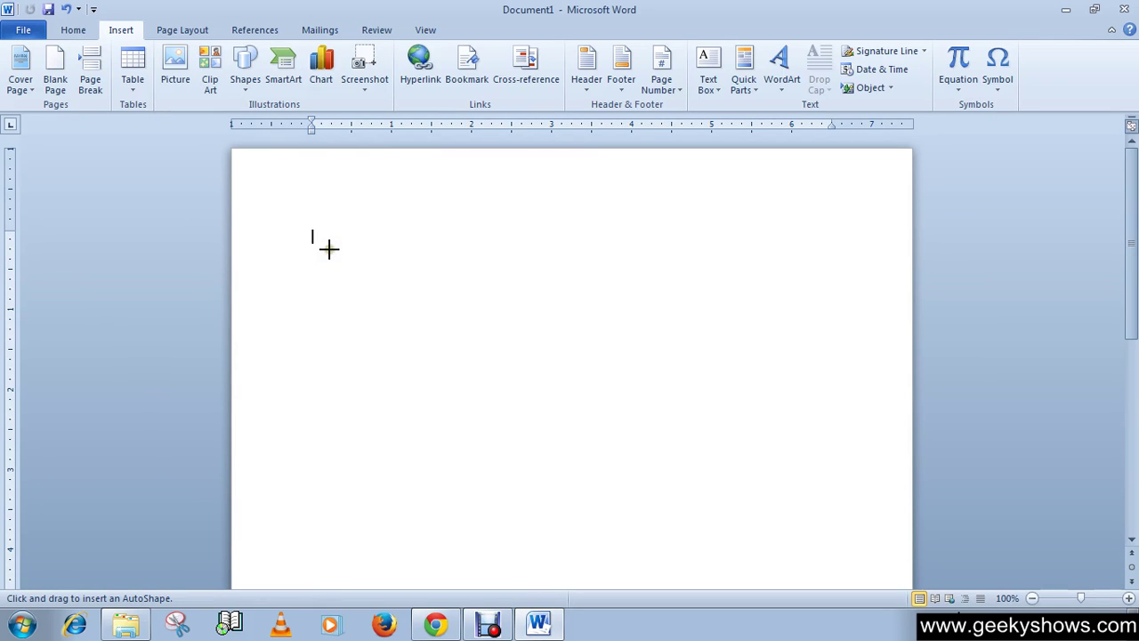
pyautogui.moveTo(324, 233)
pyautogui.mouseDown()
pyautogui.moveTo(384, 315)
pyautogui.moveTo(478, 364)
pyautogui.moveTo(516, 412)
pyautogui.mouseUp()
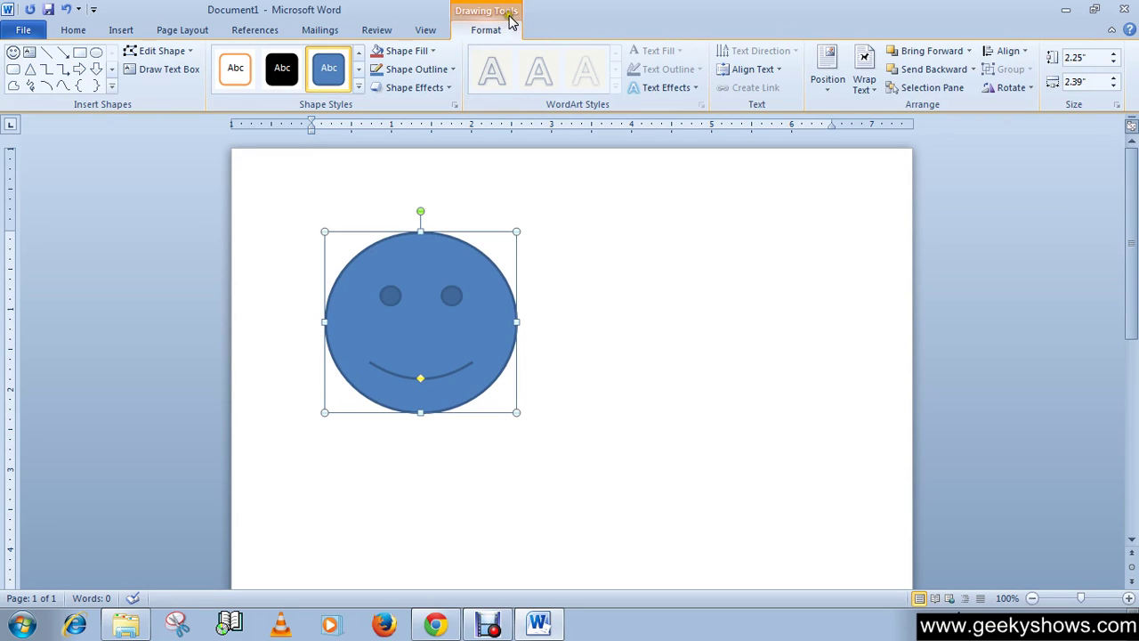
# - Apply a dark blue Shape Outline to the smiley face, leaving its fill unchanged
pyautogui.click(121, 30)
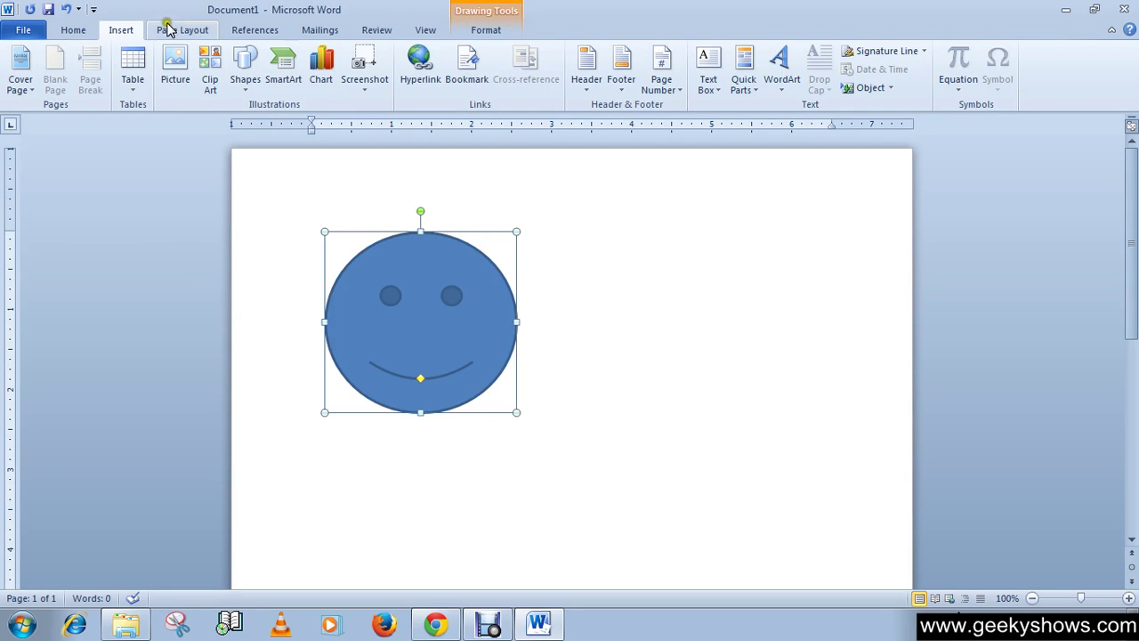
pyautogui.click(245, 88)
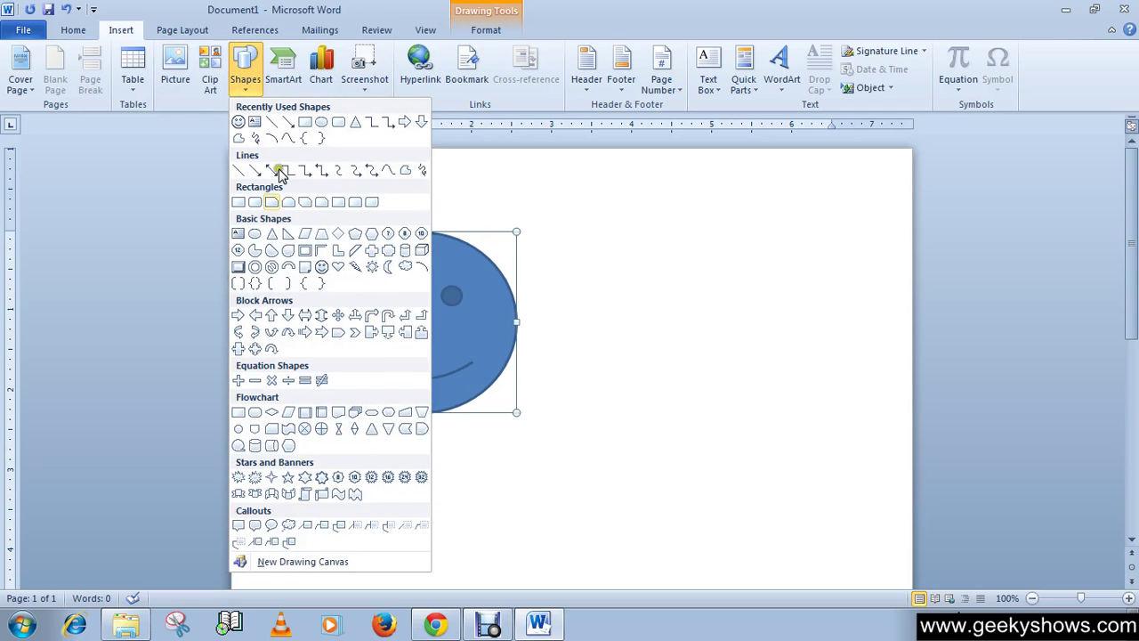
pyautogui.click(551, 43)
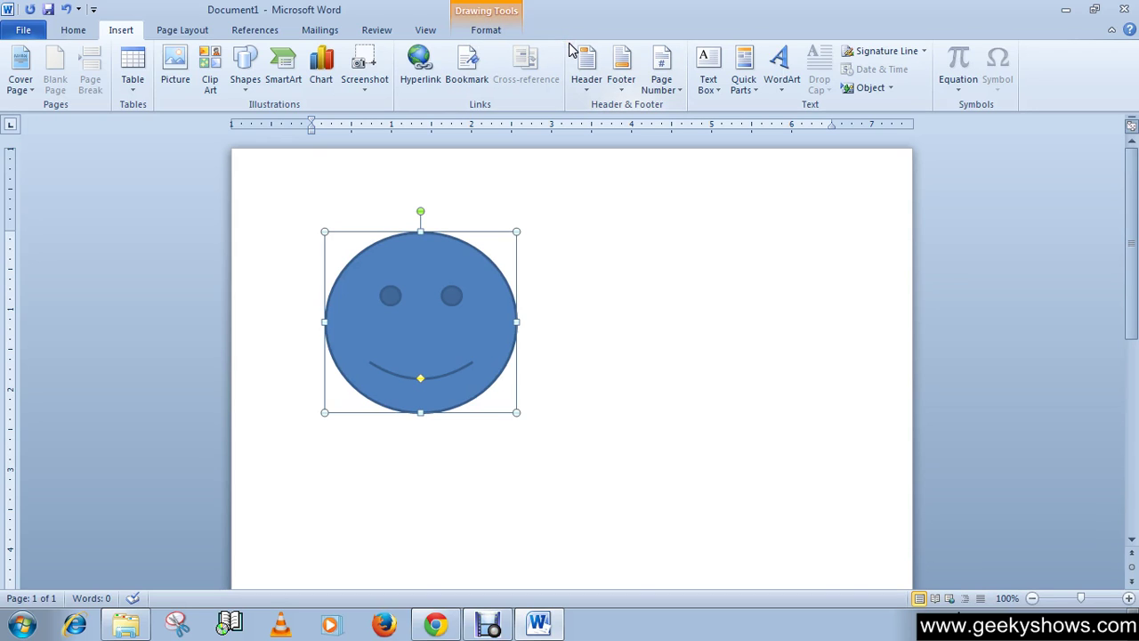
pyautogui.click(481, 28)
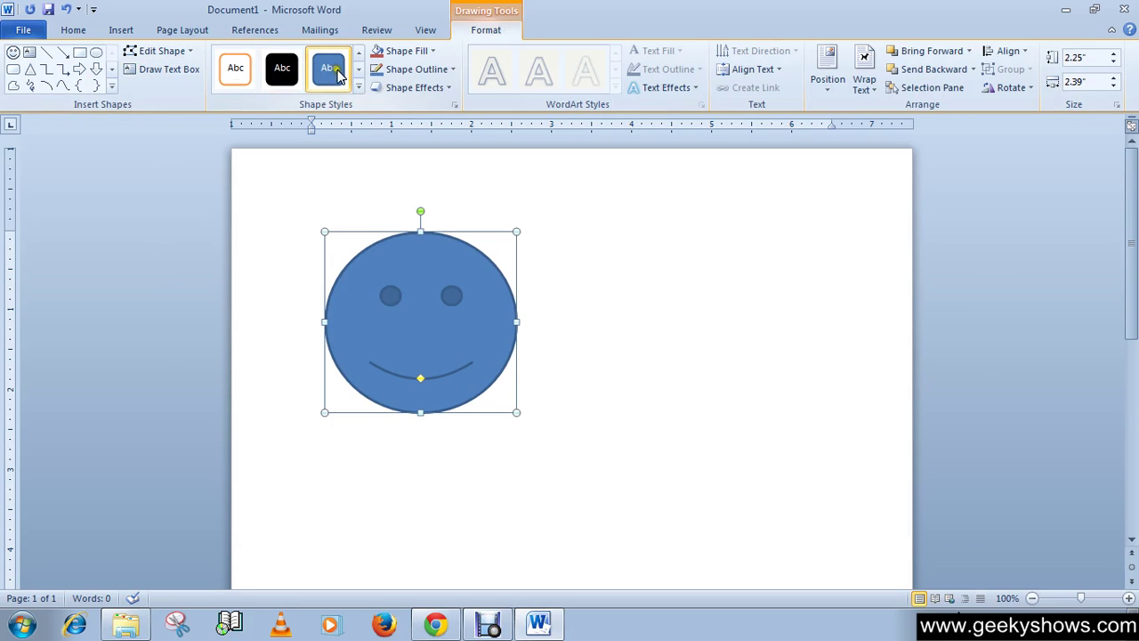
pyautogui.click(427, 50)
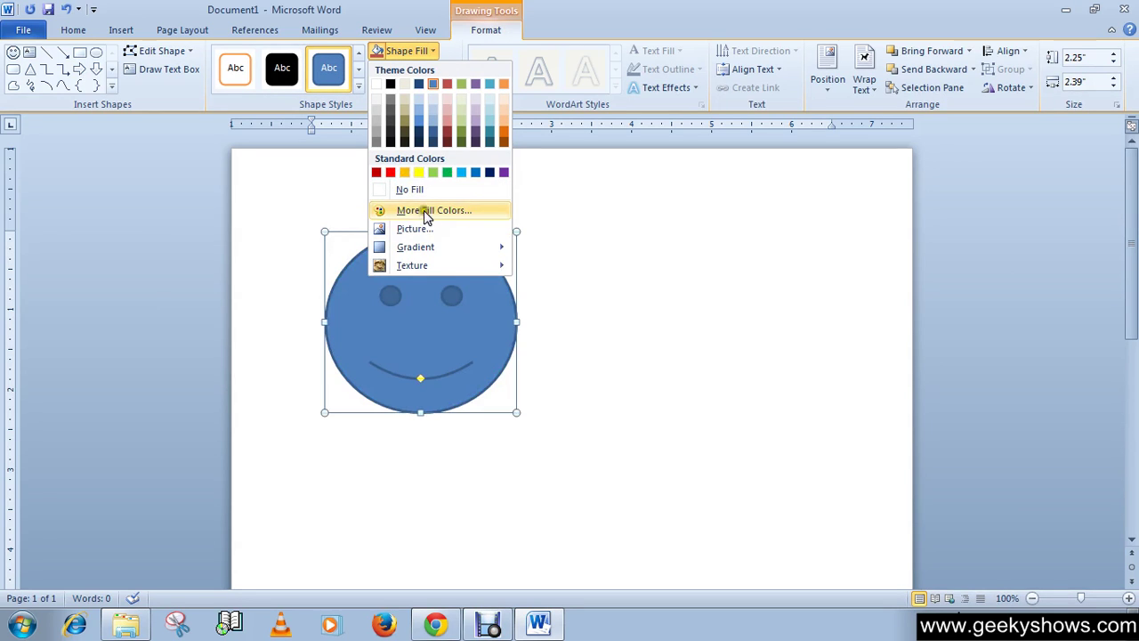
pyautogui.click(542, 21)
pyautogui.click(418, 69)
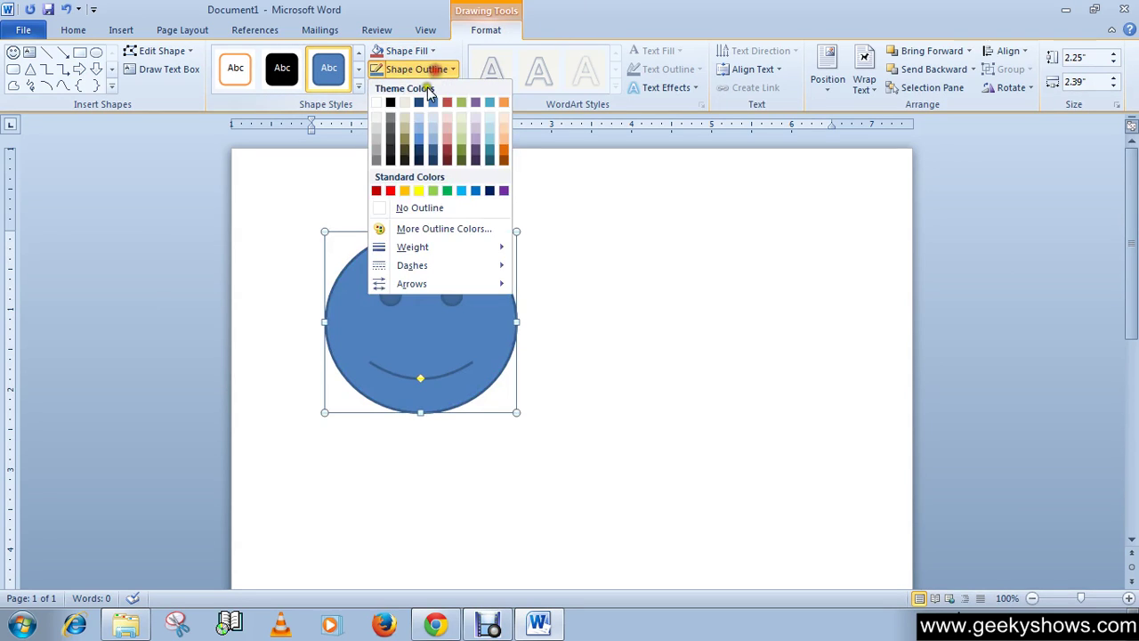
pyautogui.click(418, 156)
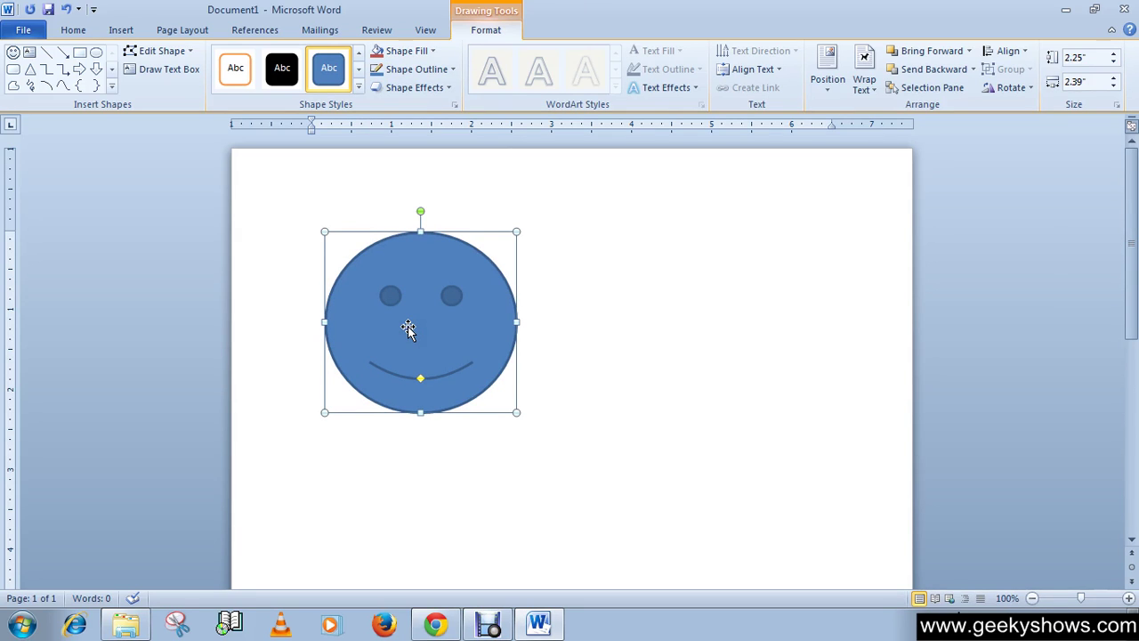
# - Delete the smiley face and browse the List, Cycle, Relationship and Picture SmartArt layouts
pyautogui.press('Delete')
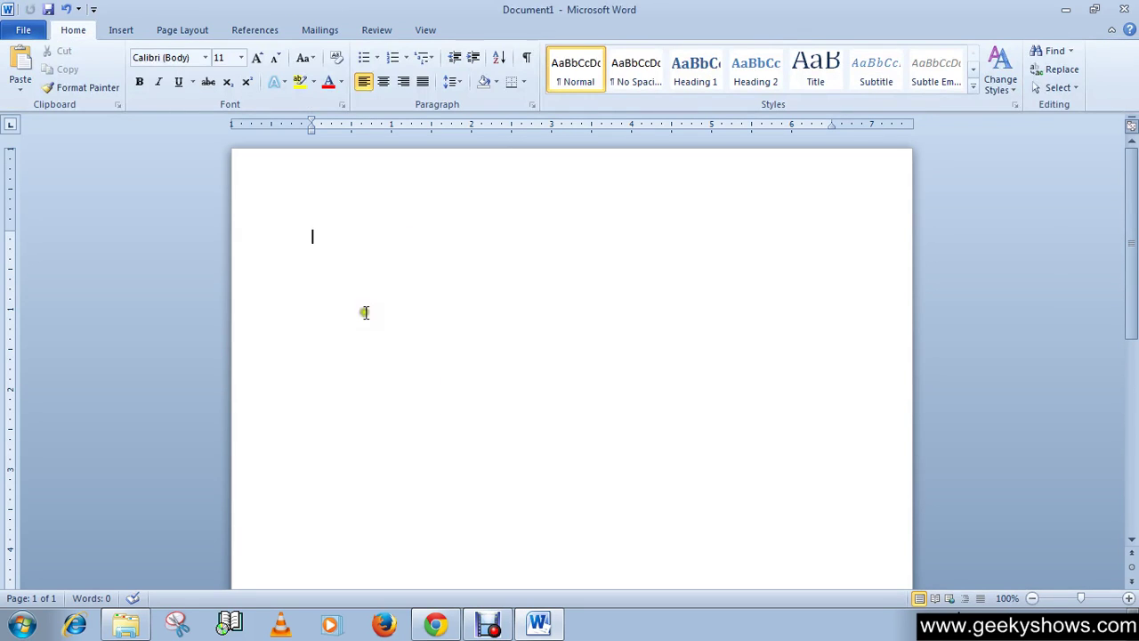
pyautogui.click(123, 32)
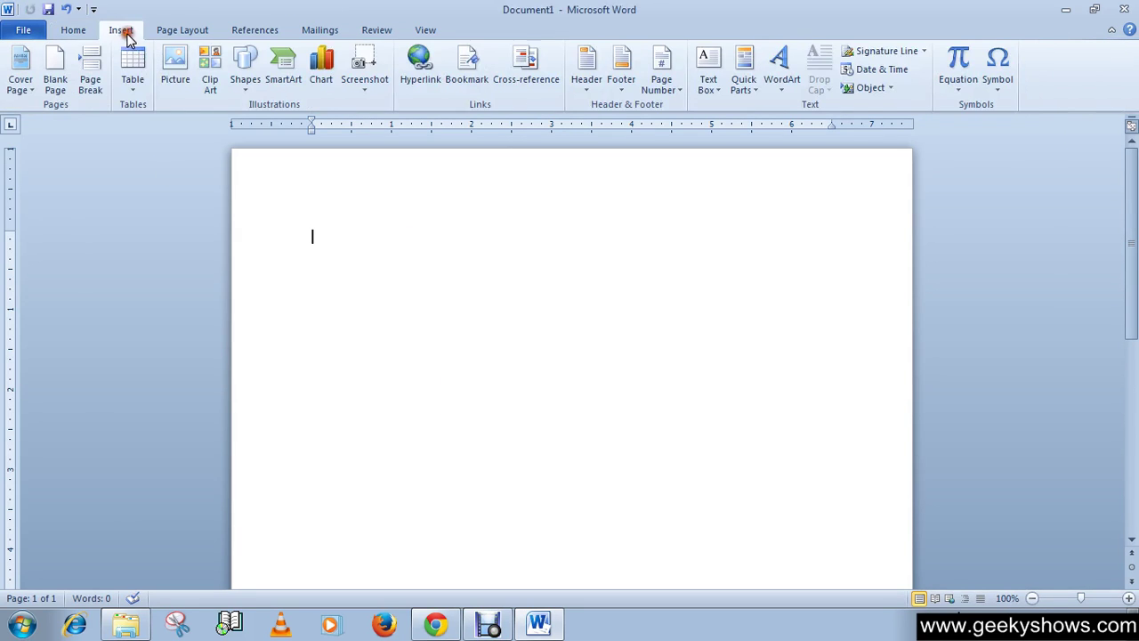
pyautogui.click(286, 85)
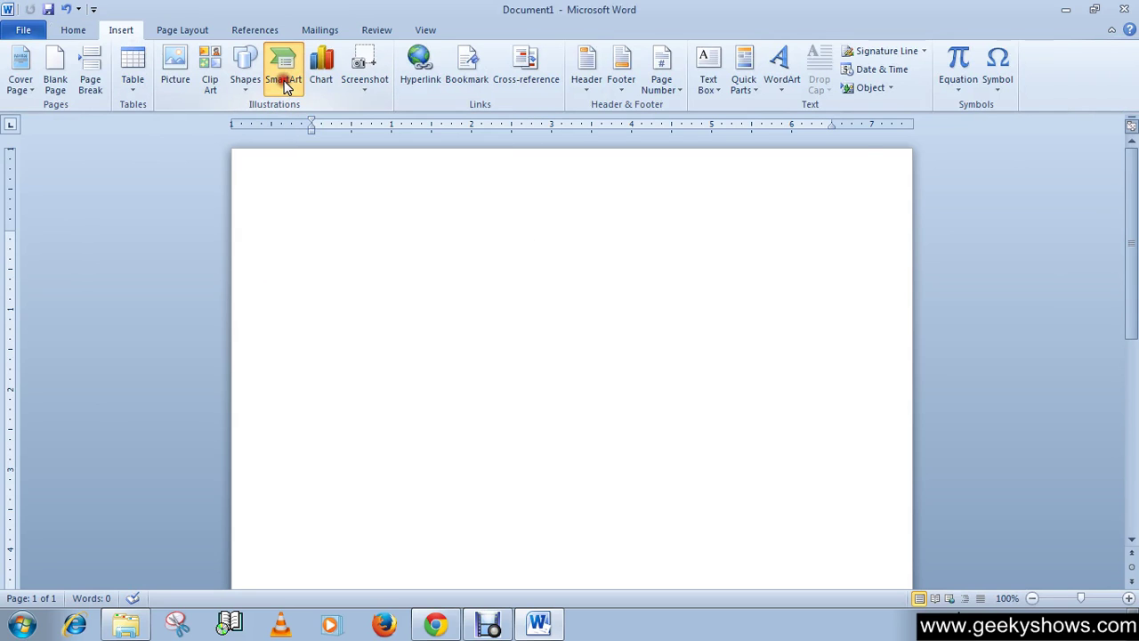
pyautogui.click(322, 211)
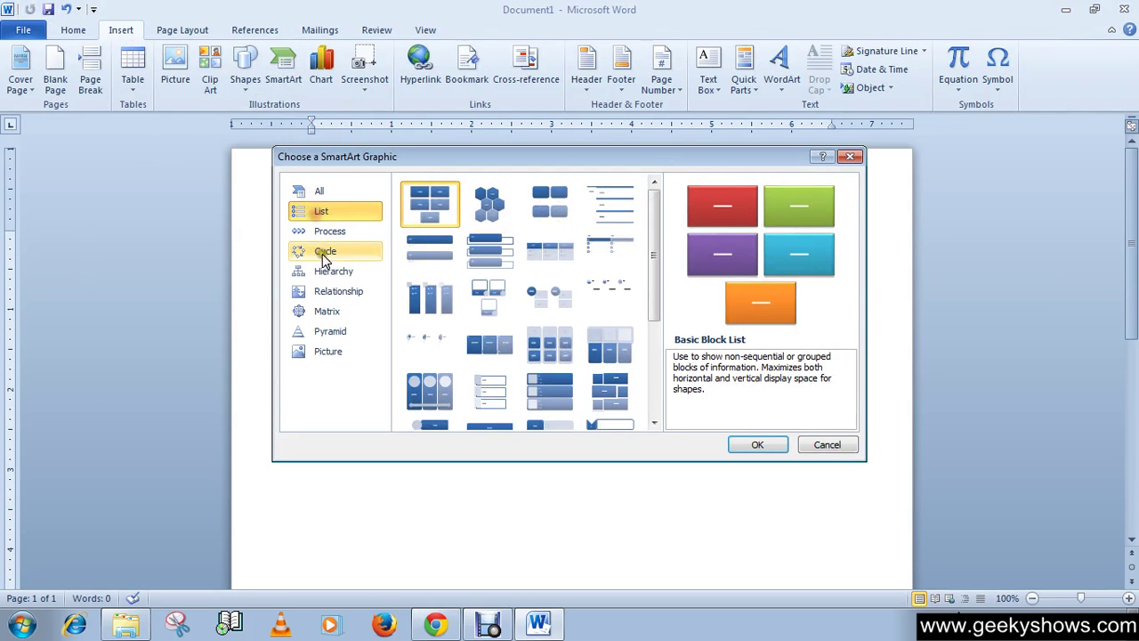
pyautogui.click(325, 251)
pyautogui.click(339, 291)
pyautogui.click(322, 352)
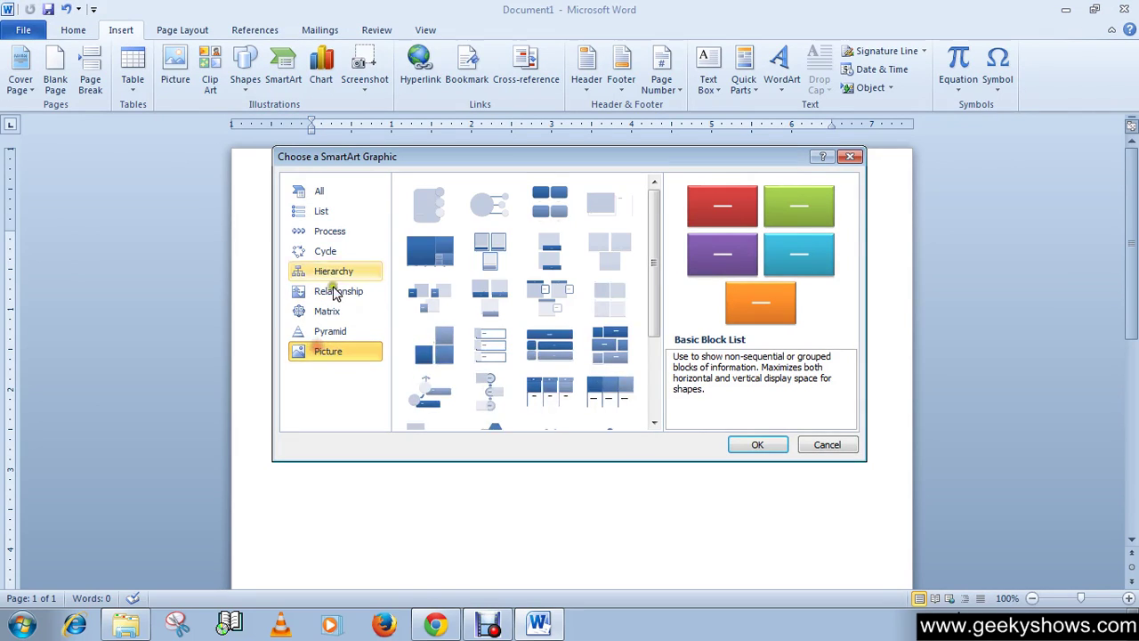
pyautogui.click(320, 192)
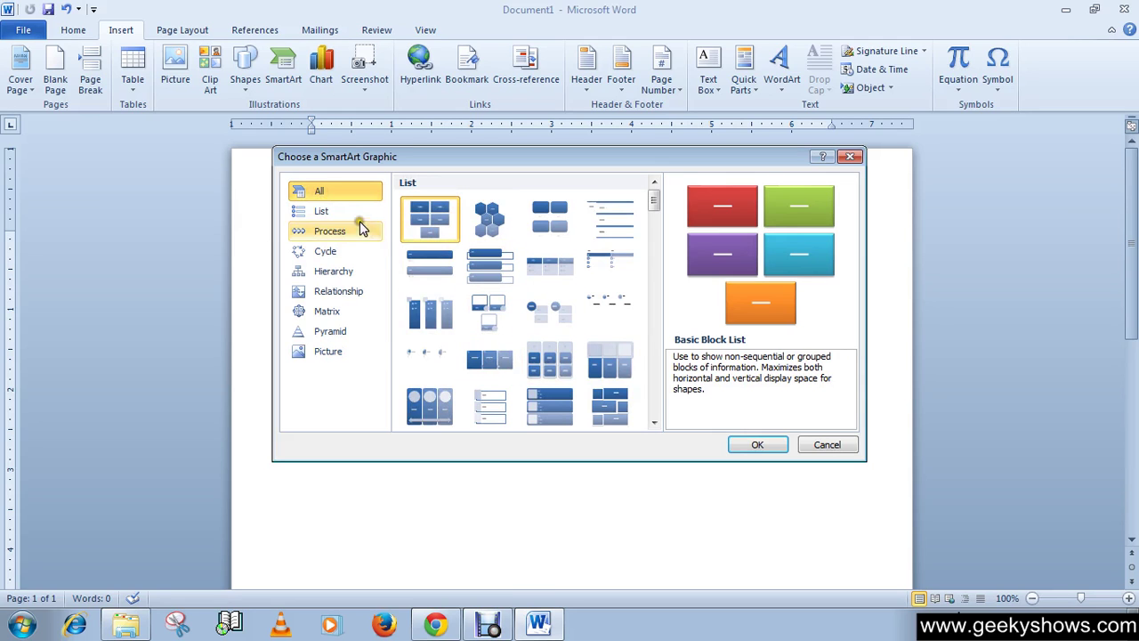
# - Insert the Segmented Cycle layout from the Cycle SmartArt category
pyautogui.click(328, 250)
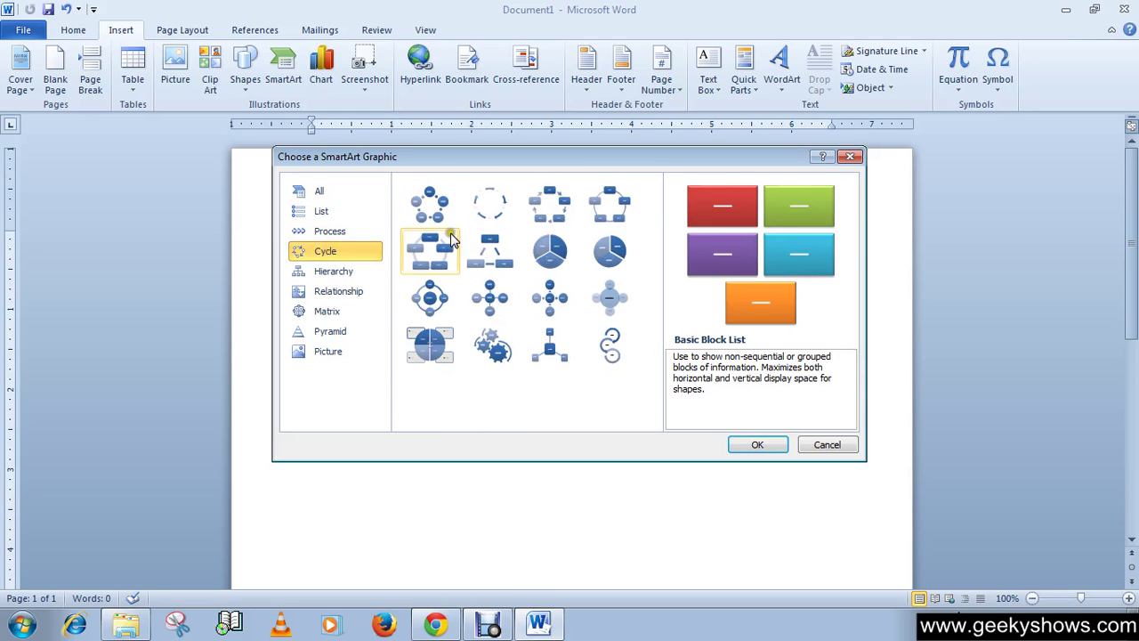
pyautogui.click(432, 214)
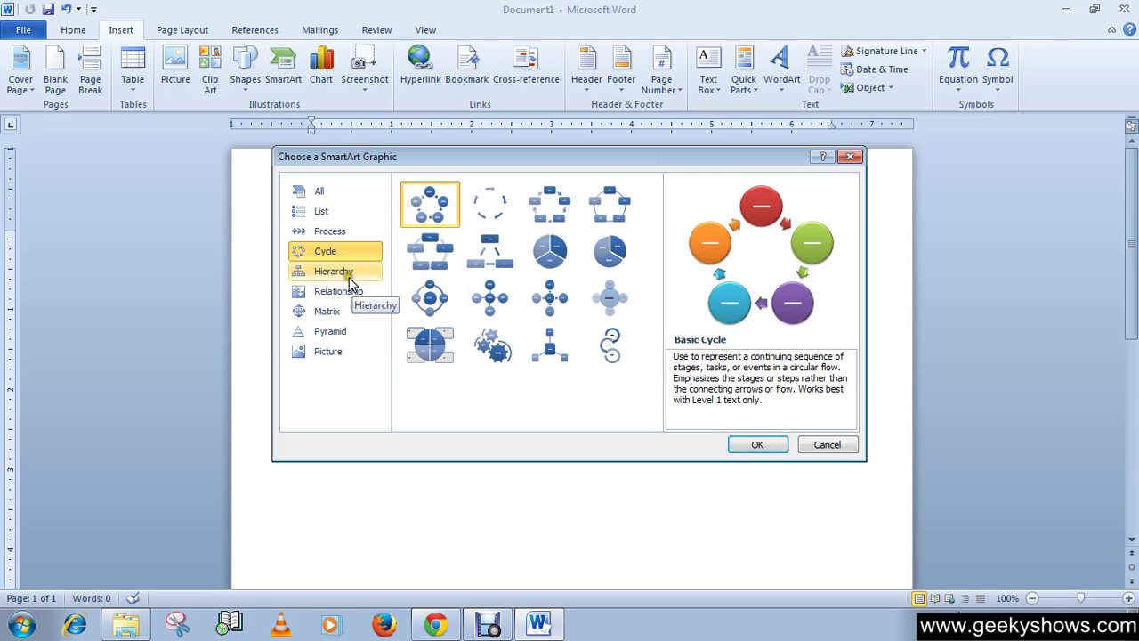
pyautogui.click(561, 260)
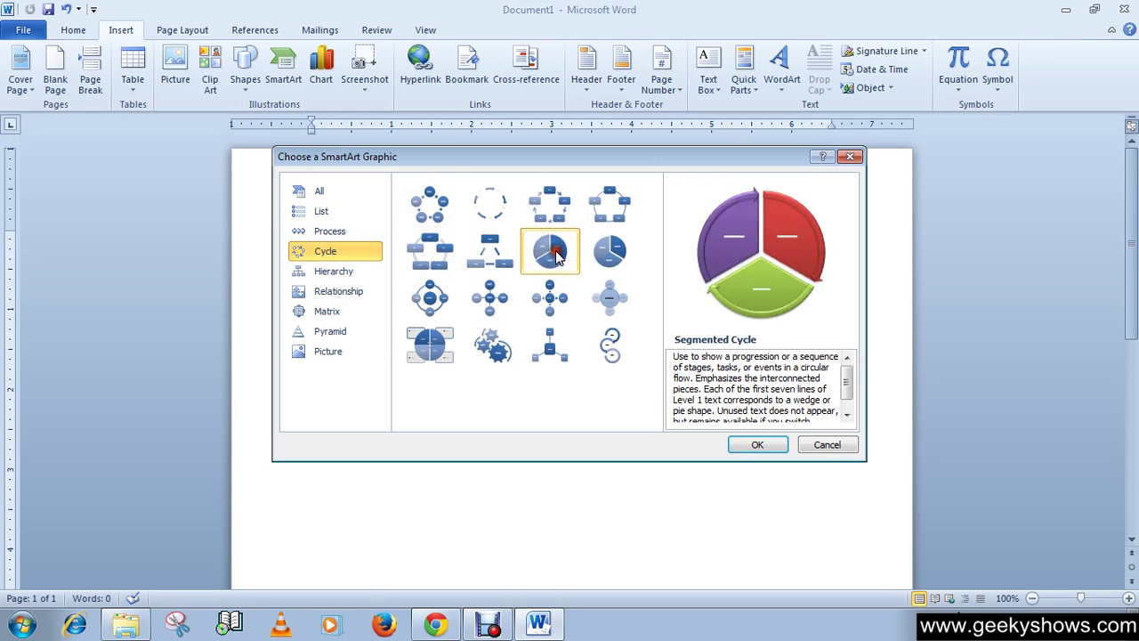
pyautogui.click(758, 445)
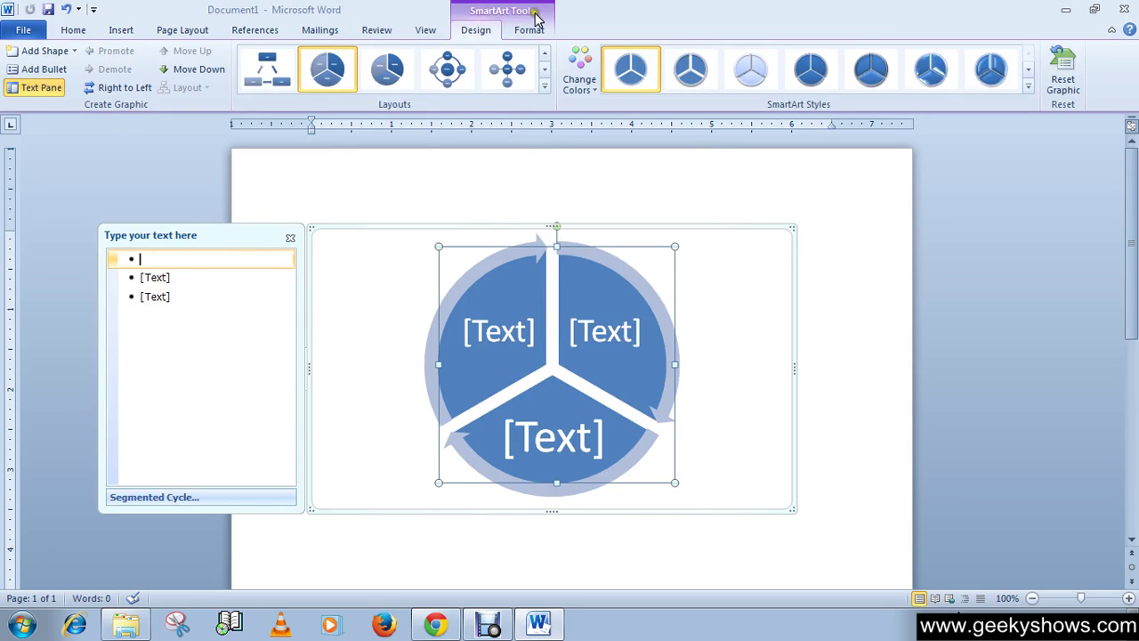
pyautogui.click(520, 31)
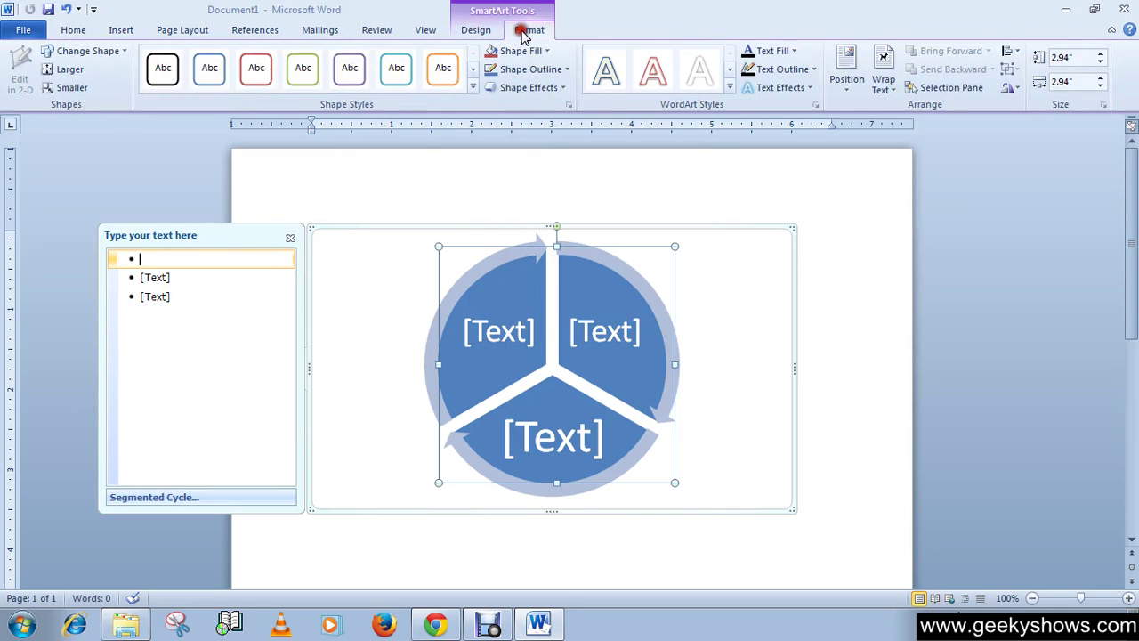
pyautogui.click(485, 32)
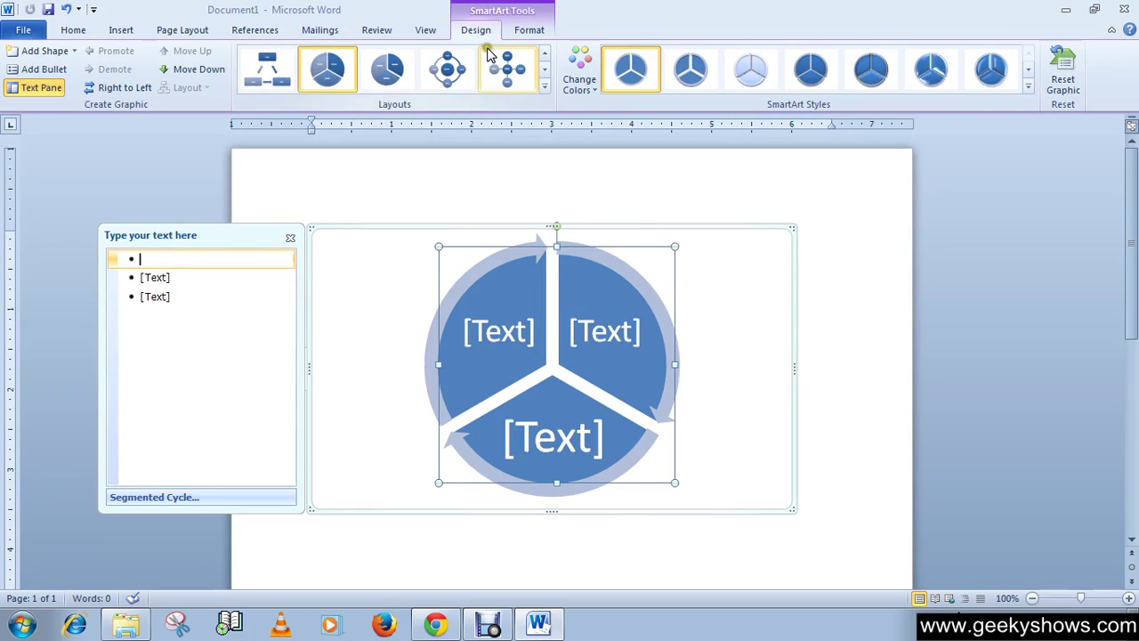
pyautogui.click(519, 31)
pyautogui.click(483, 32)
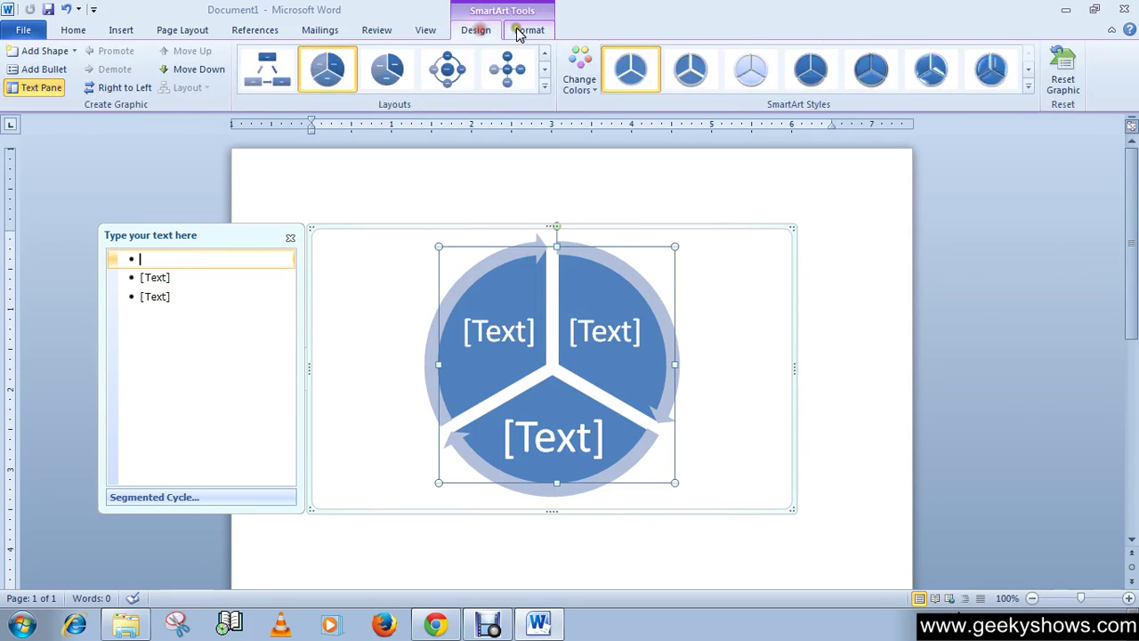
pyautogui.click(520, 31)
pyautogui.click(485, 32)
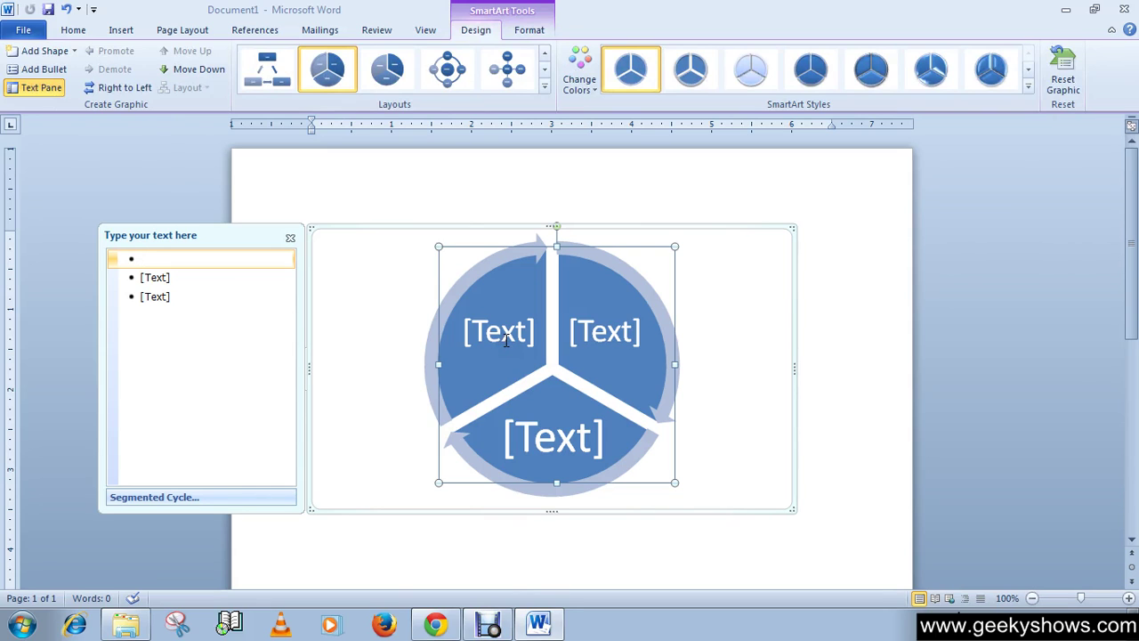
pyautogui.click(478, 30)
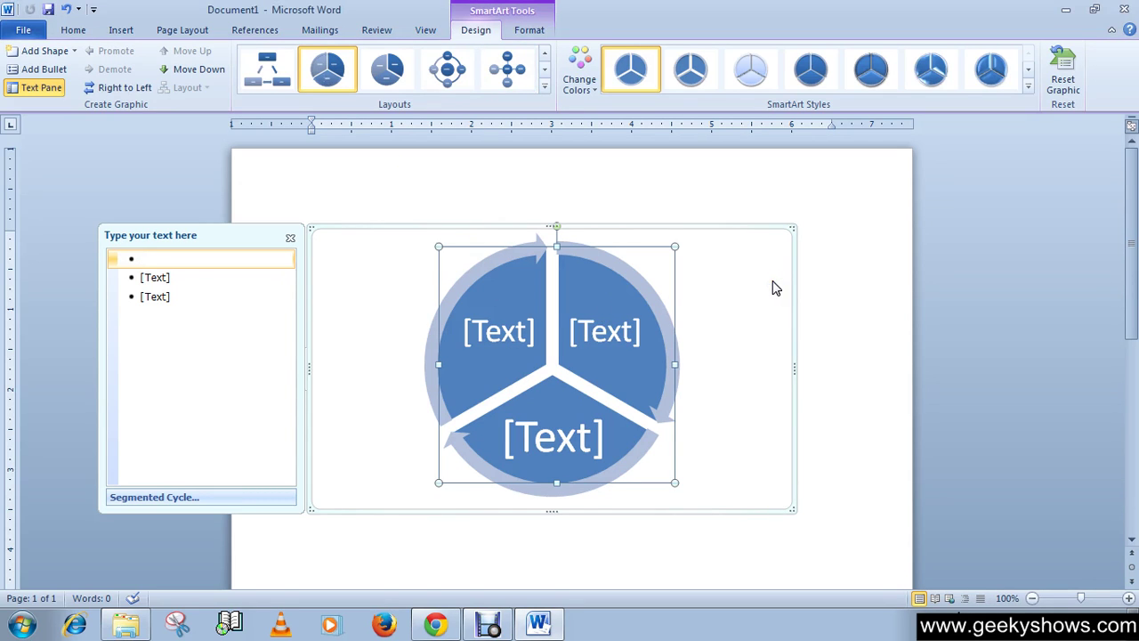
# - Delete the SmartArt graphic and insert a 3-D Clustered Column chart of sample data
pyautogui.click(527, 226)
pyautogui.press('Delete')
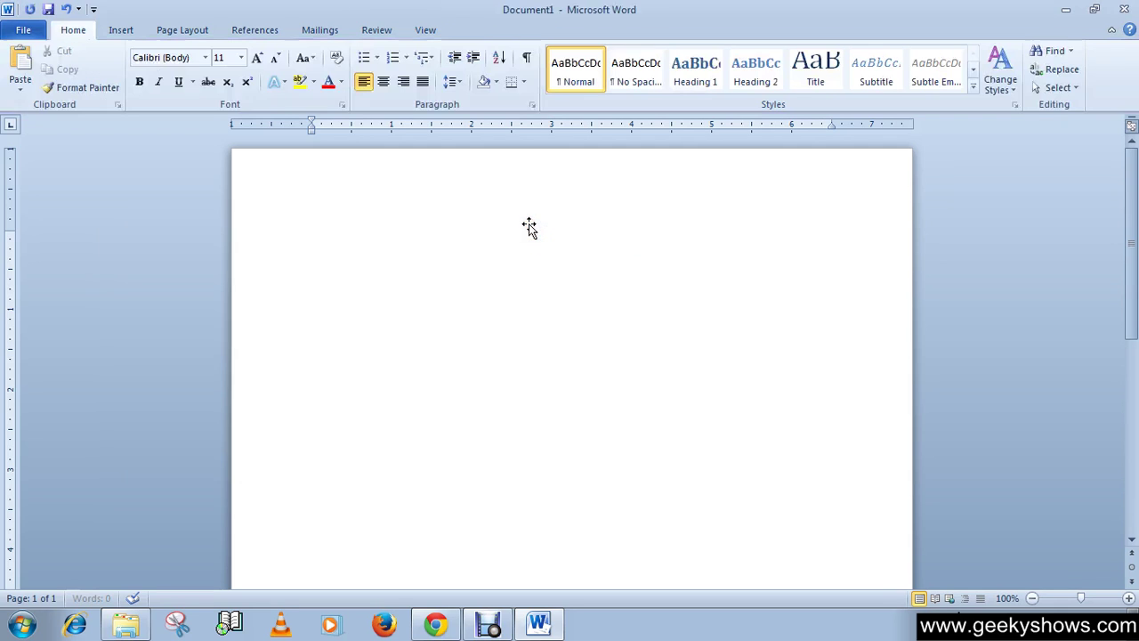
pyautogui.click(121, 30)
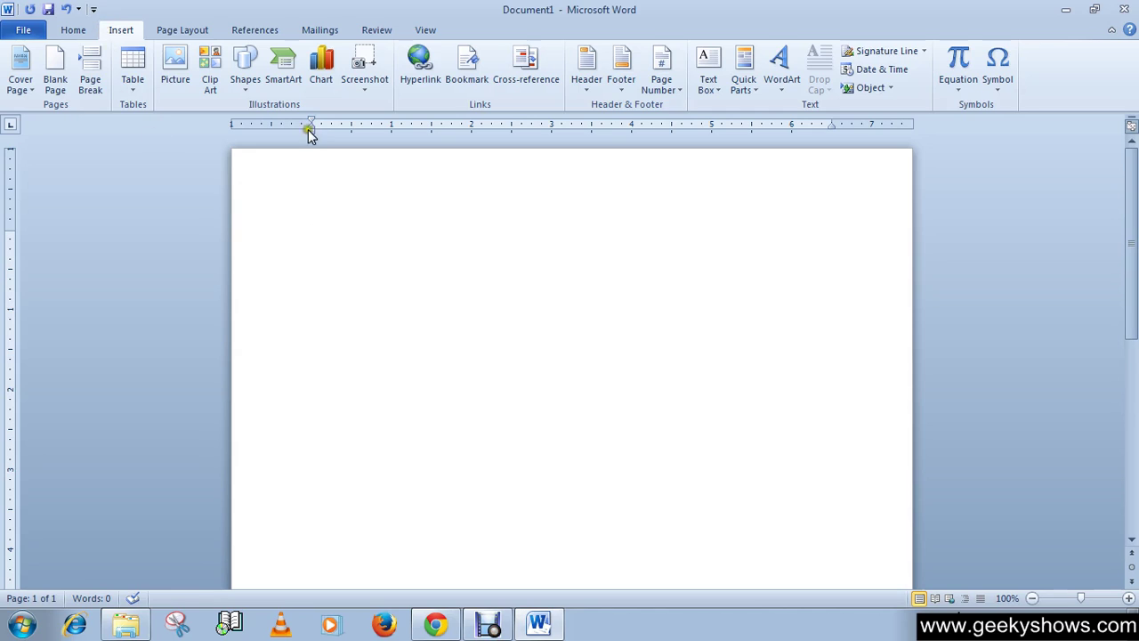
pyautogui.click(321, 82)
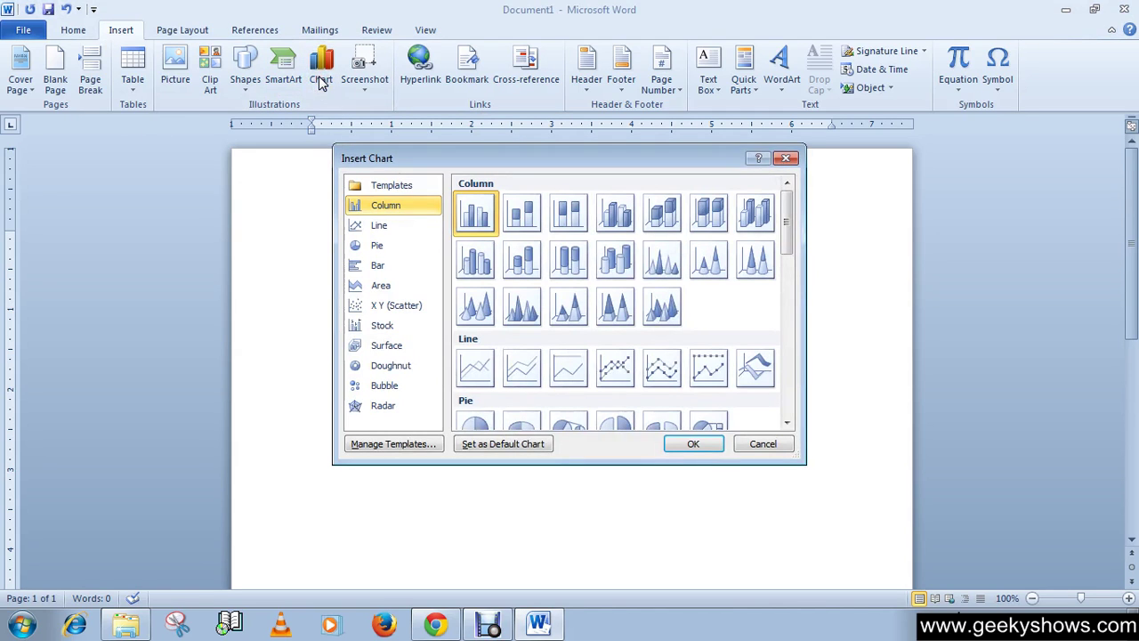
pyautogui.click(392, 229)
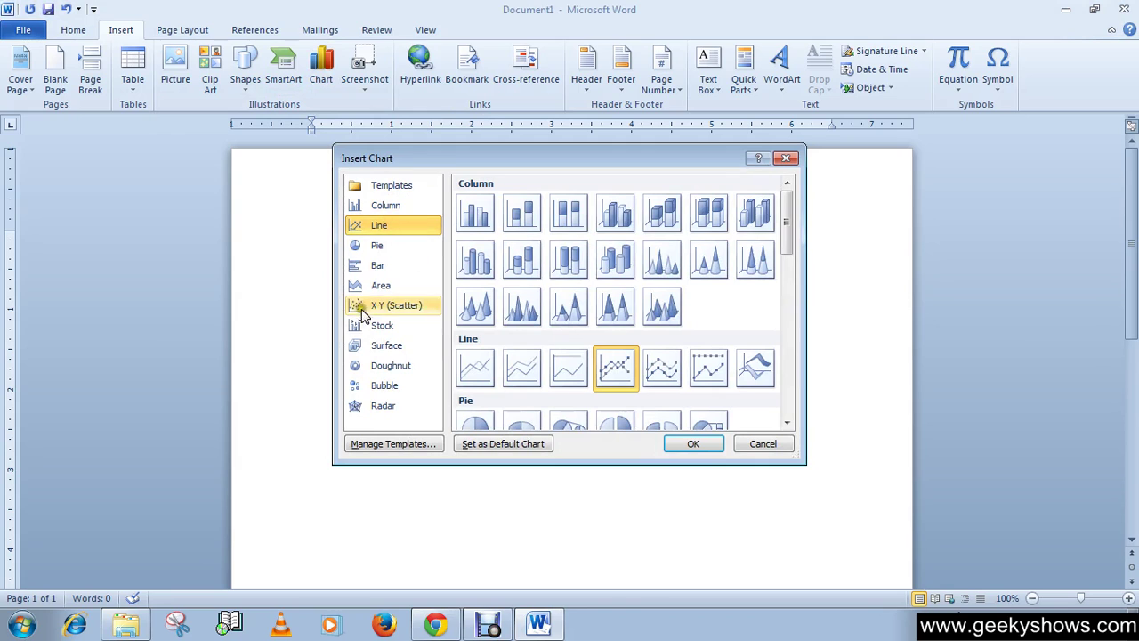
pyautogui.click(392, 205)
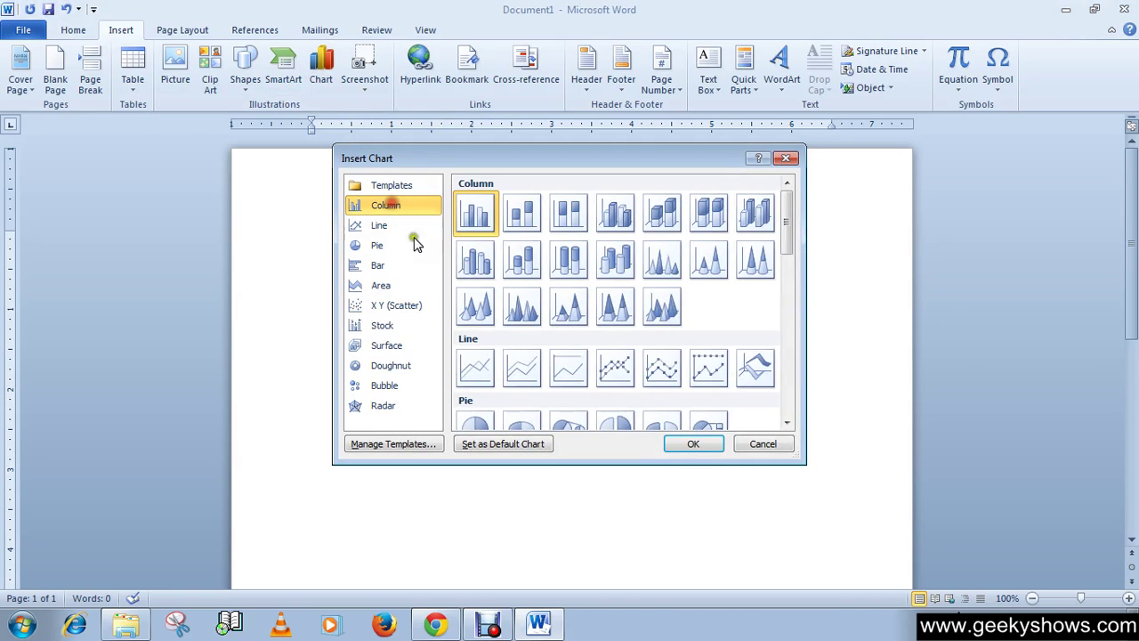
pyautogui.click(611, 227)
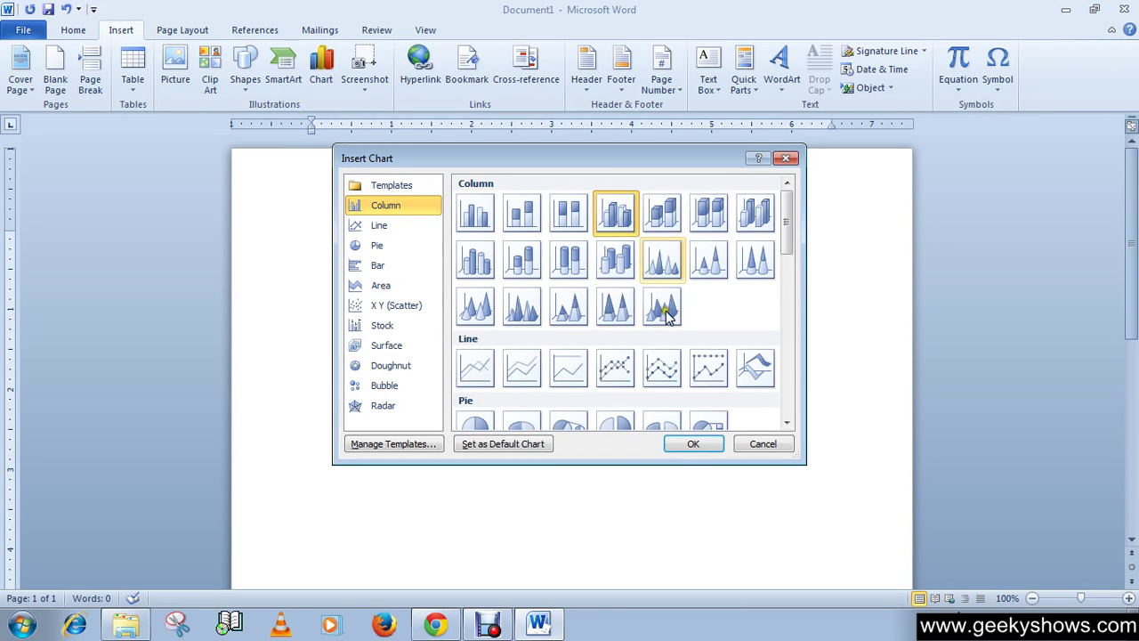
pyautogui.click(692, 444)
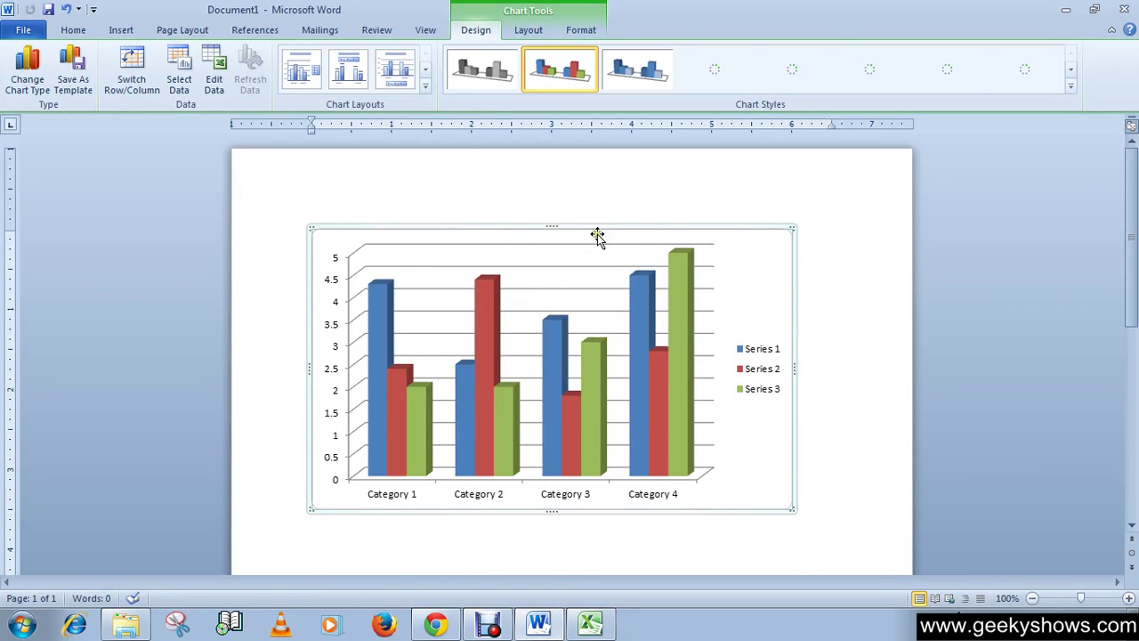
# - Look through the chart's Design, Layout and Format tabs, then return to Insert
pyautogui.click(485, 32)
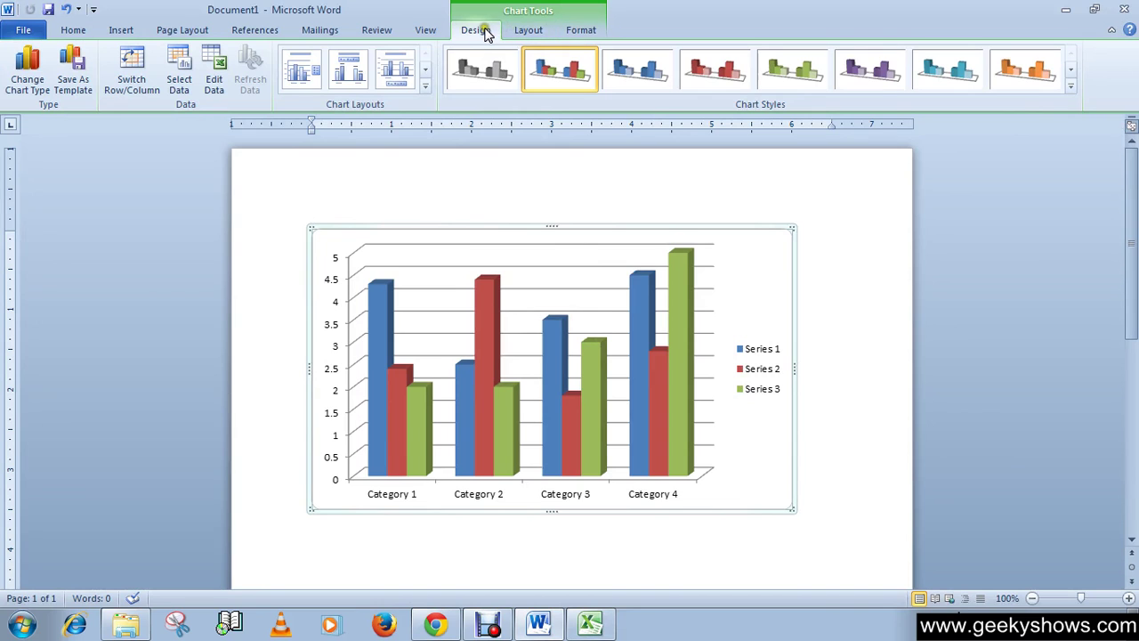
pyautogui.click(537, 34)
pyautogui.click(574, 32)
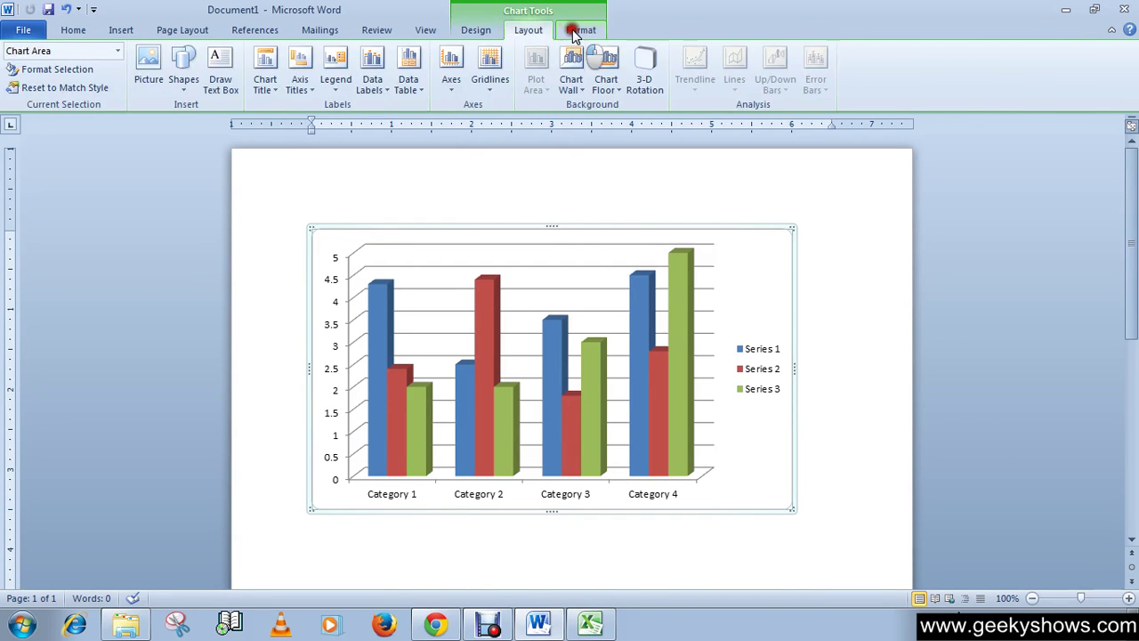
pyautogui.click(480, 31)
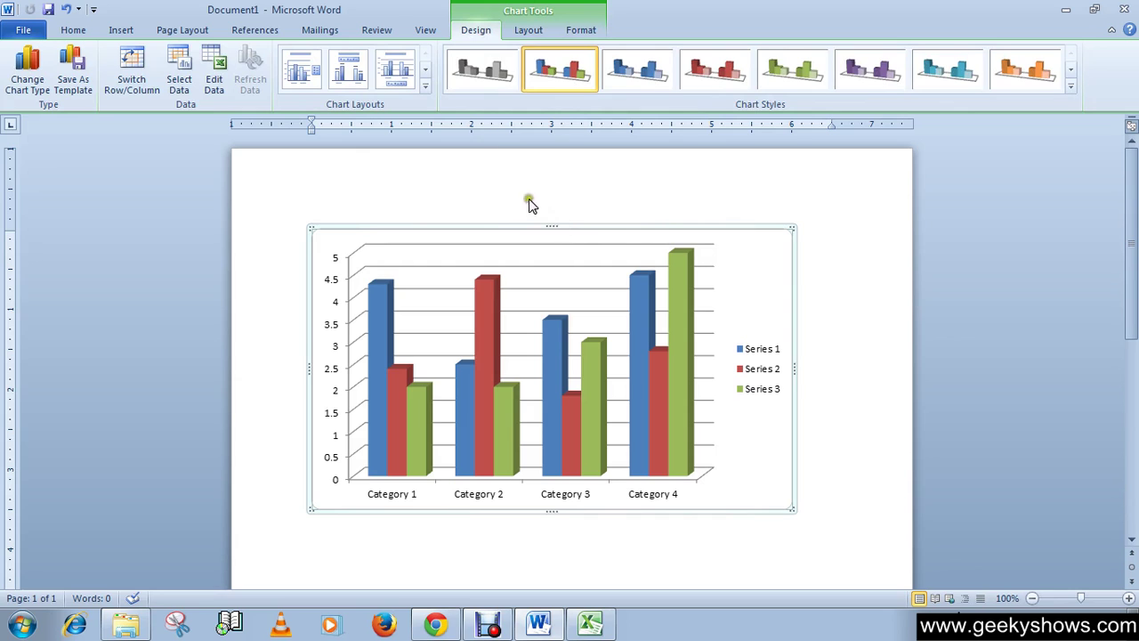
pyautogui.click(125, 30)
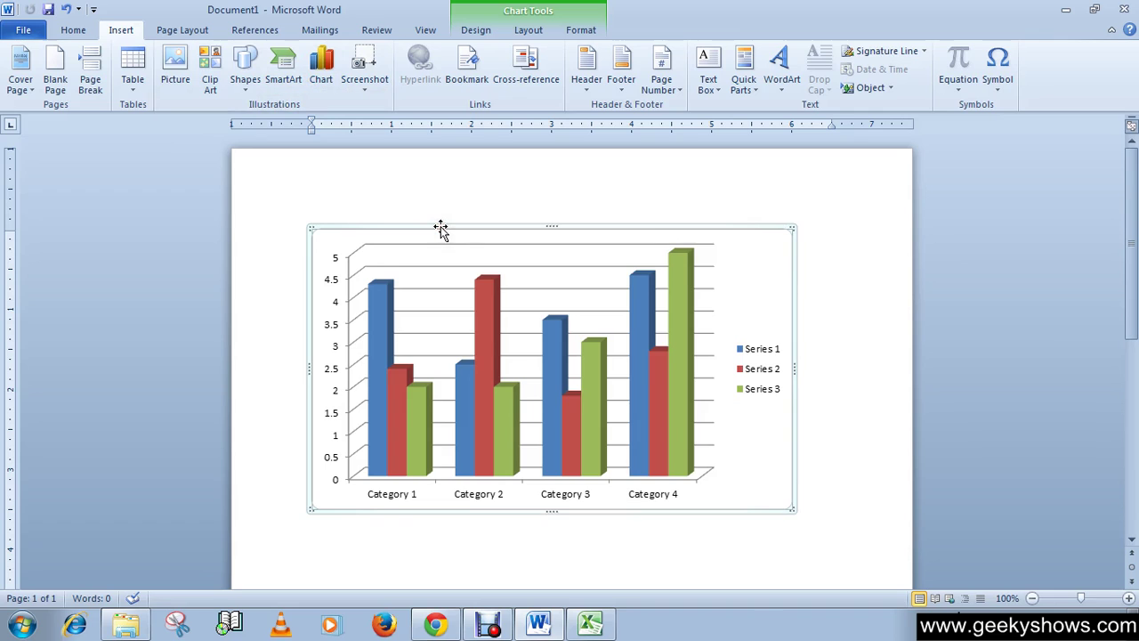
# - Delete the chart and insert a 1.71 by 1.53 inch Screen Clipping of the Videos library list
pyautogui.press('Delete')
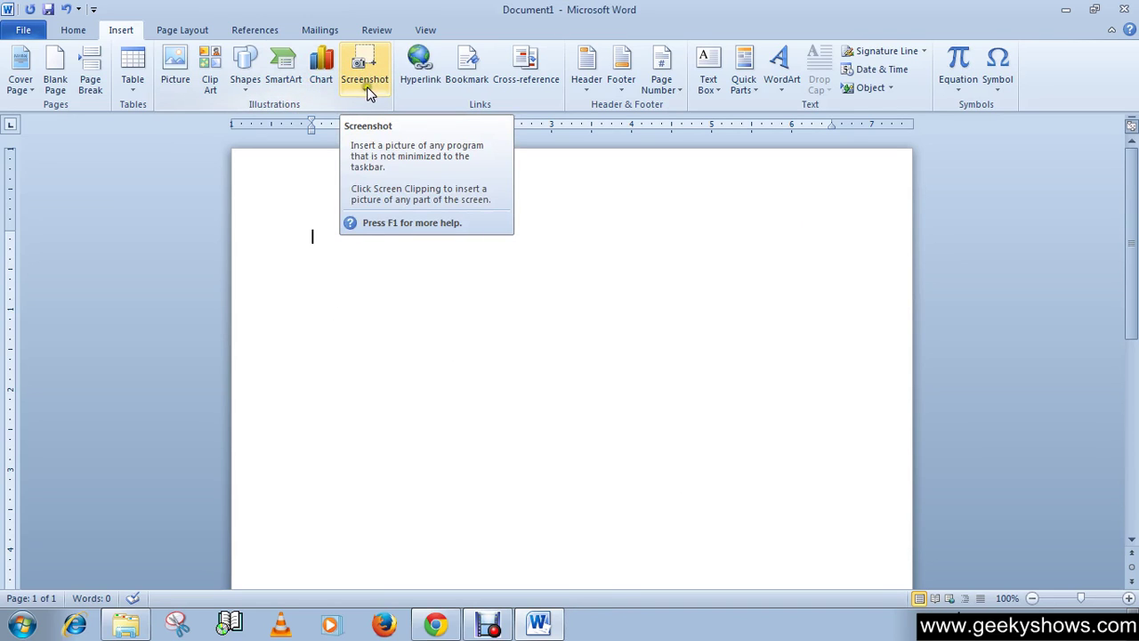
pyautogui.click(370, 63)
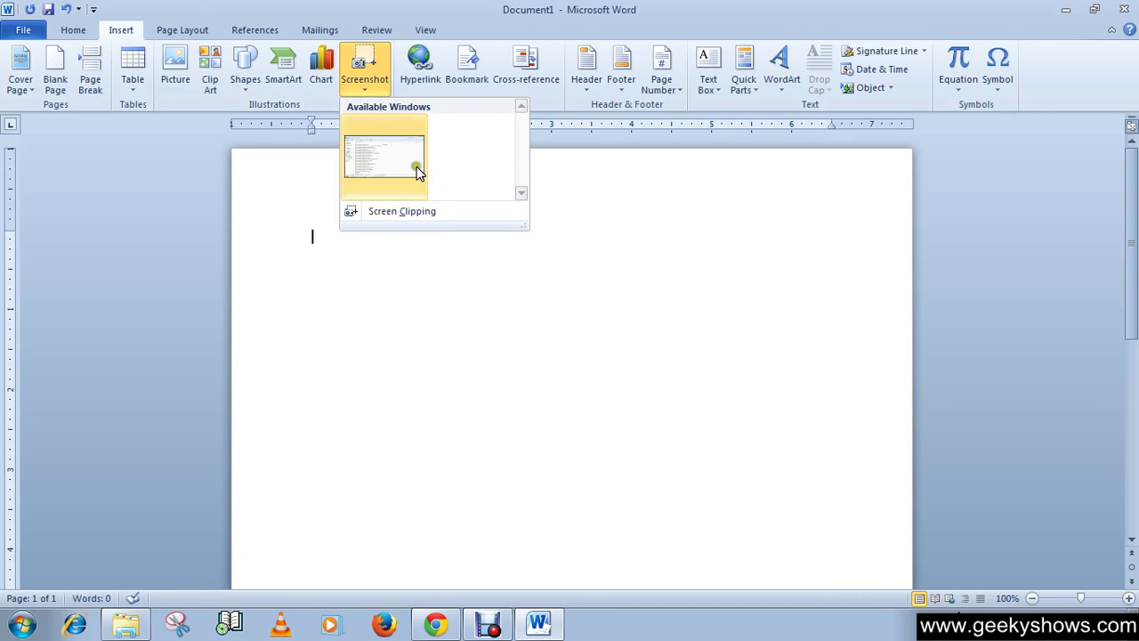
pyautogui.click(370, 73)
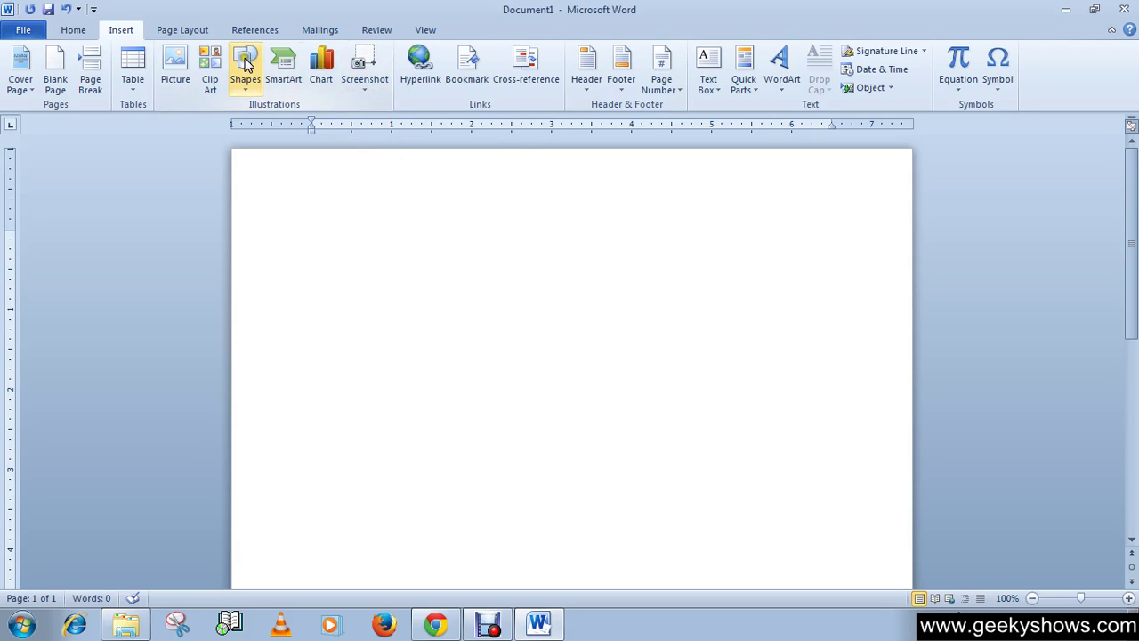
pyautogui.click(370, 60)
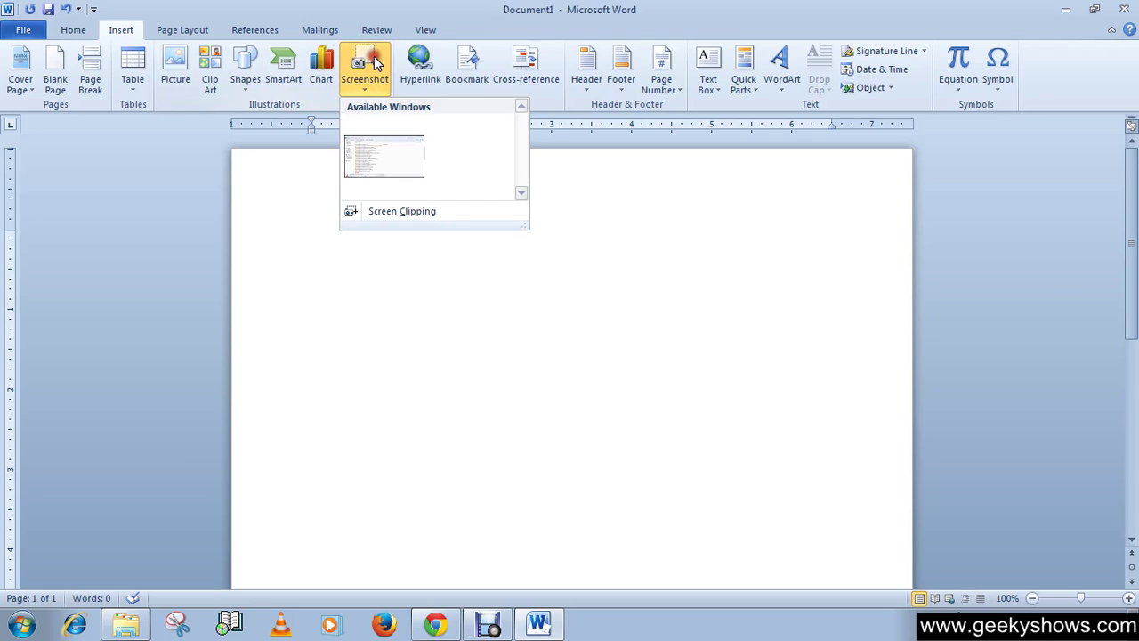
pyautogui.click(385, 212)
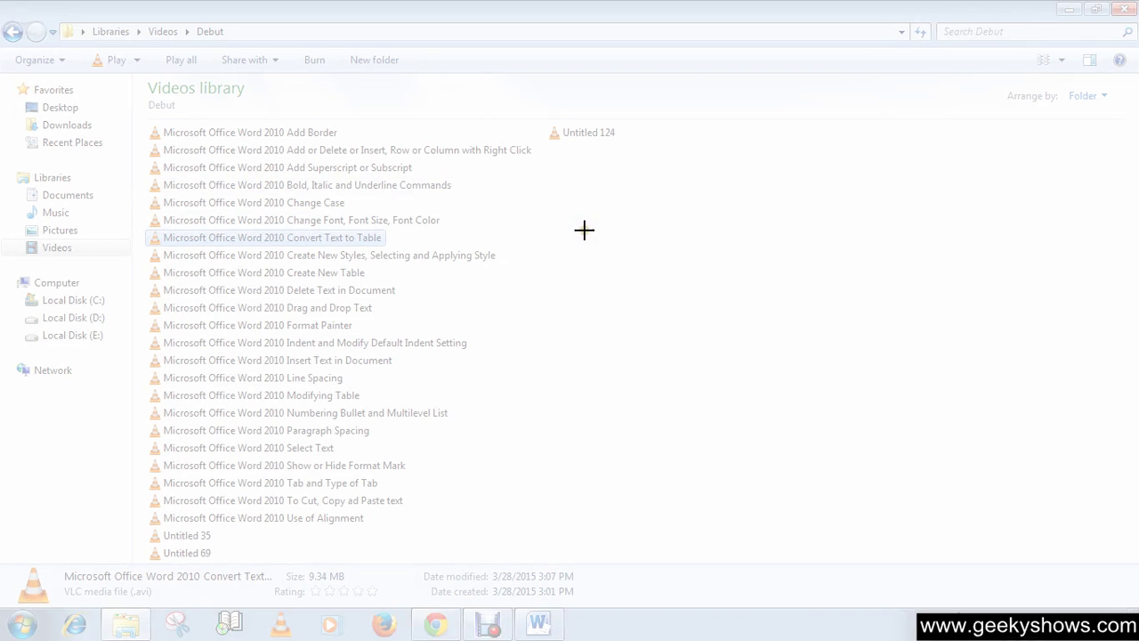
pyautogui.moveTo(584, 230); pyautogui.dragTo(461, 92)
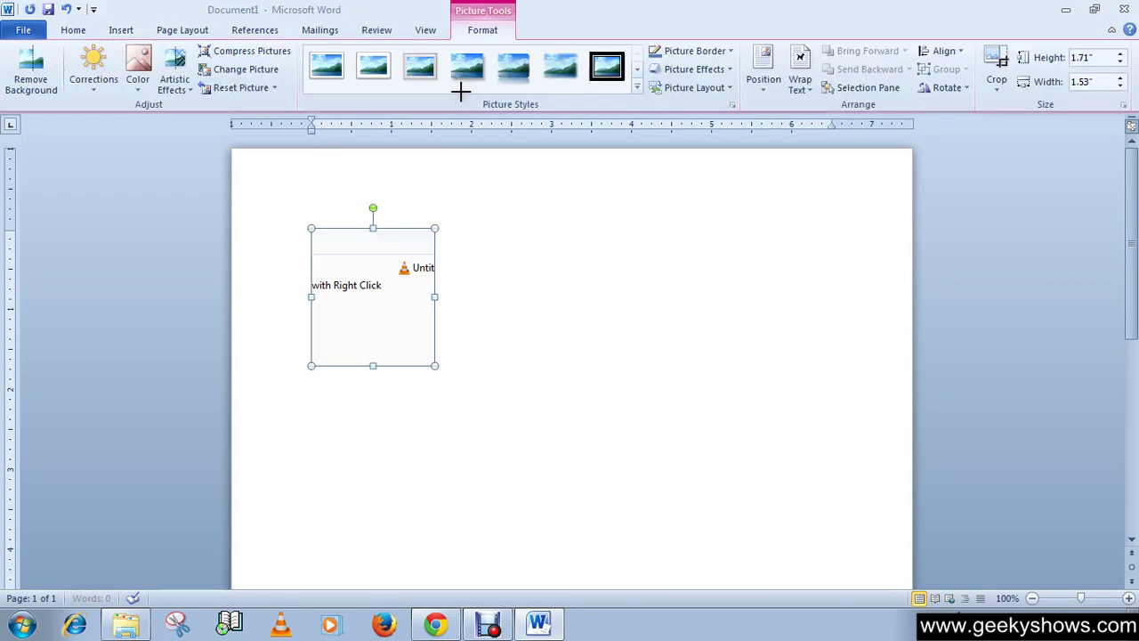
pyautogui.moveTo(409, 286)
pyautogui.mouseDown()
pyautogui.moveTo(433, 317)
pyautogui.moveTo(414, 287)
pyautogui.mouseUp()
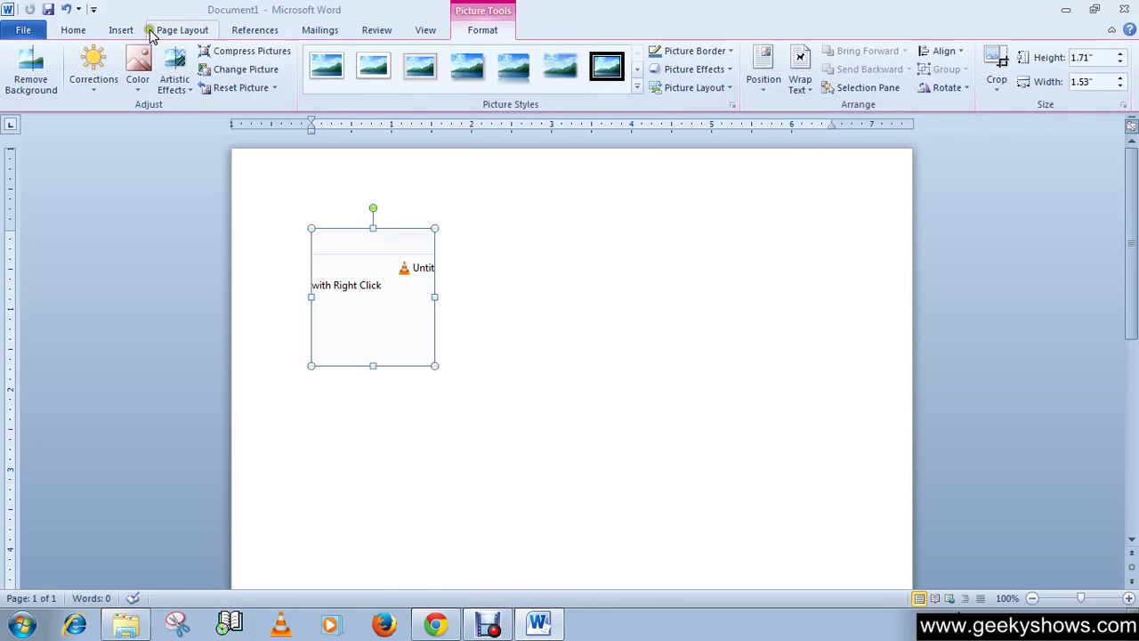
pyautogui.click(121, 30)
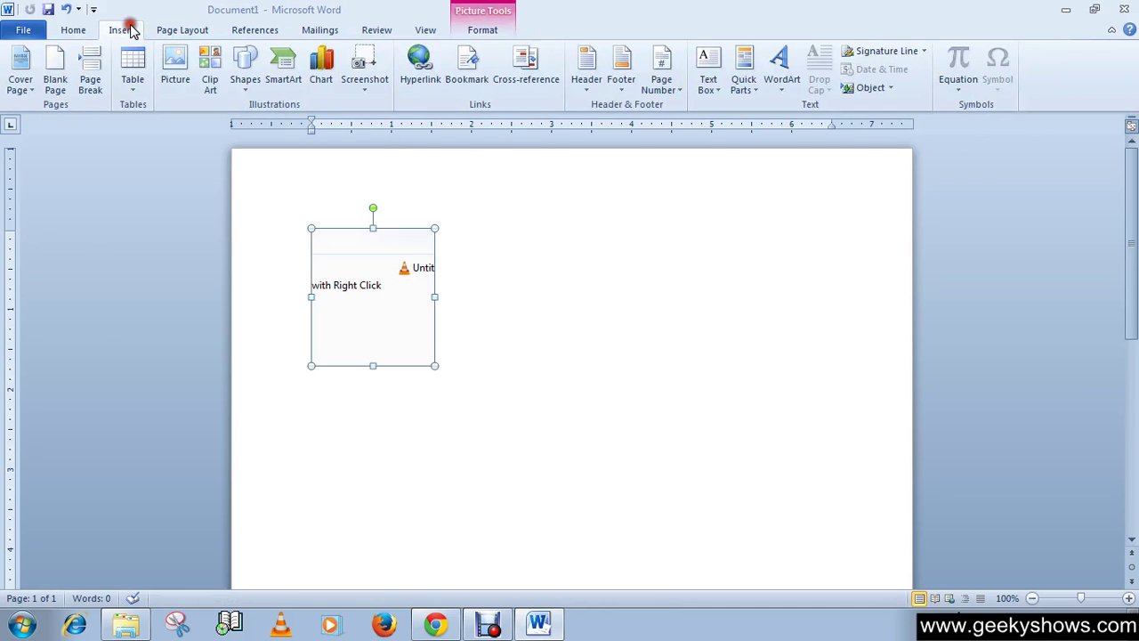
# - Minimize Word, the video library window and the browser to reveal the desktop
pyautogui.click(1066, 8)
pyautogui.click(1067, 8)
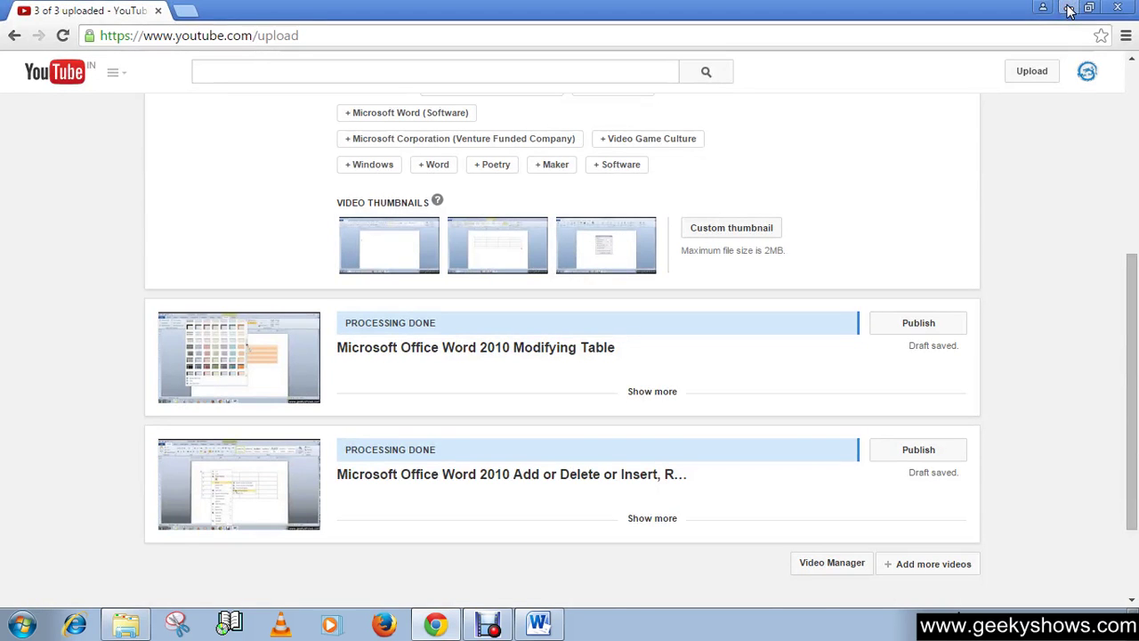
pyautogui.click(1069, 9)
# - Refresh the bare desktop, then restore Word from the taskbar
pyautogui.rightClick(511, 94)
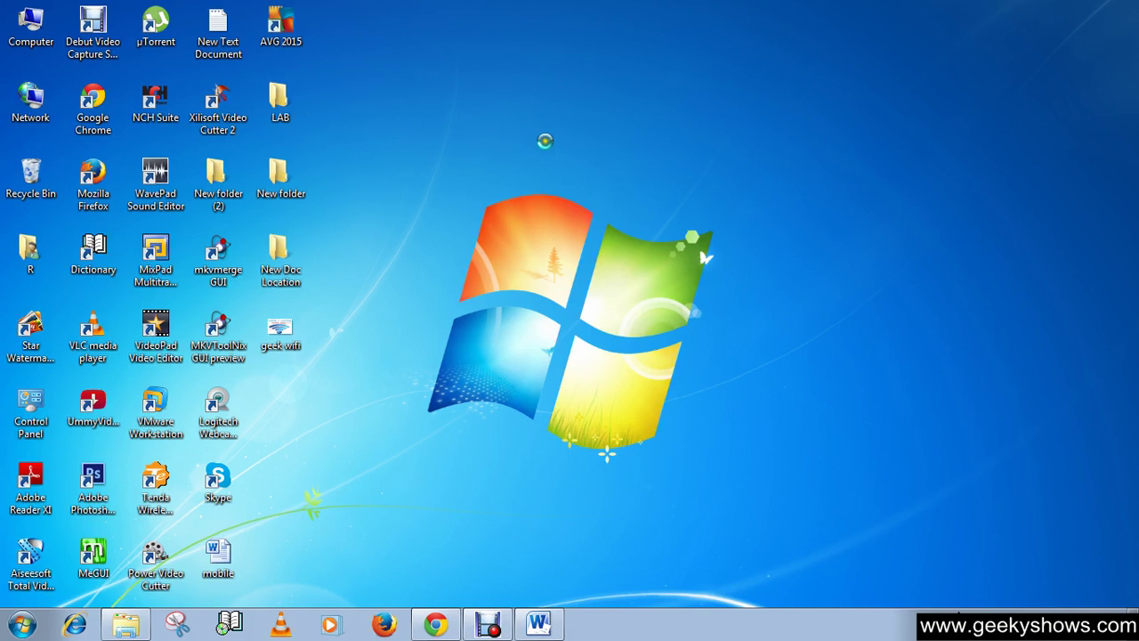
pyautogui.click(551, 143)
pyautogui.moveTo(374, 159); pyautogui.dragTo(774, 491)
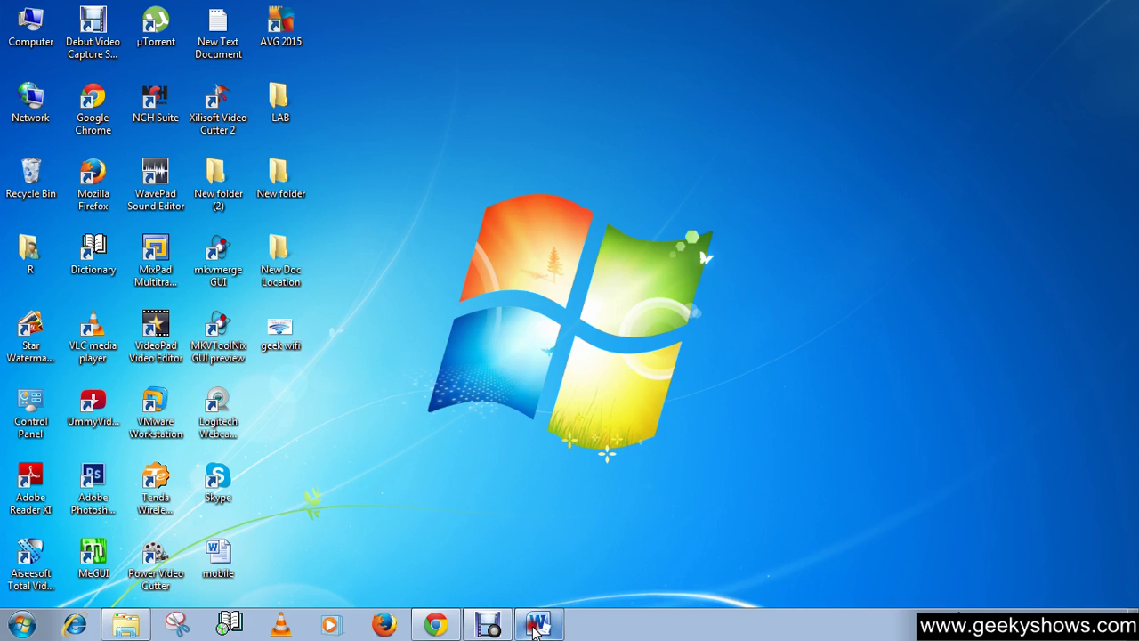
pyautogui.click(538, 626)
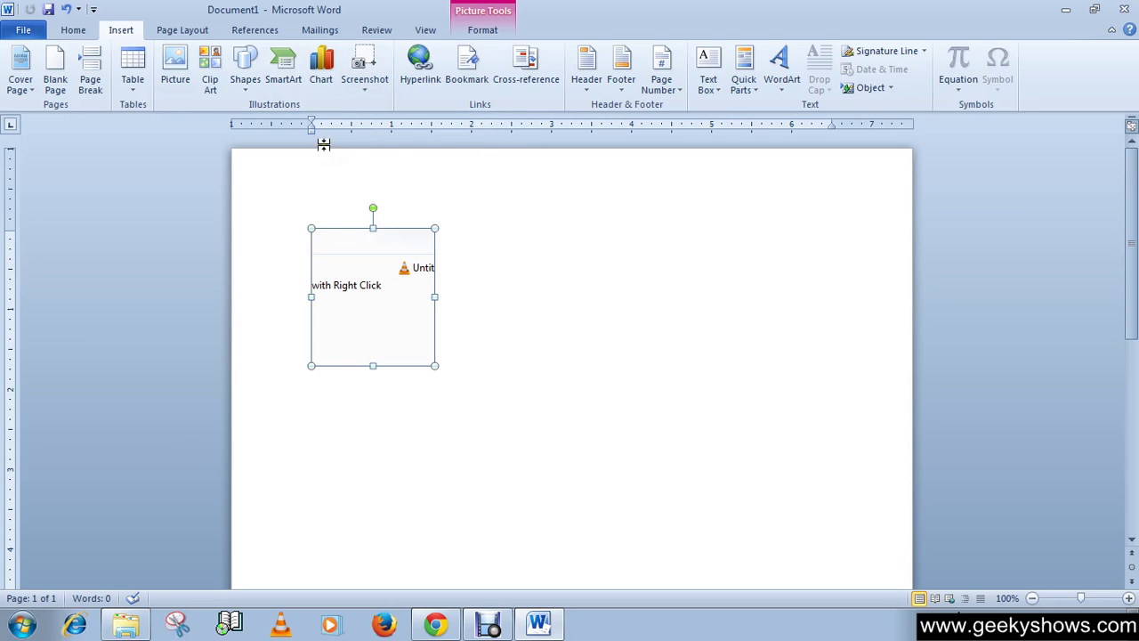
# - Insert a 3.91" by 4.96" Screen Clipping of the Windows logo from the desktop wallpaper
pyautogui.click(367, 60)
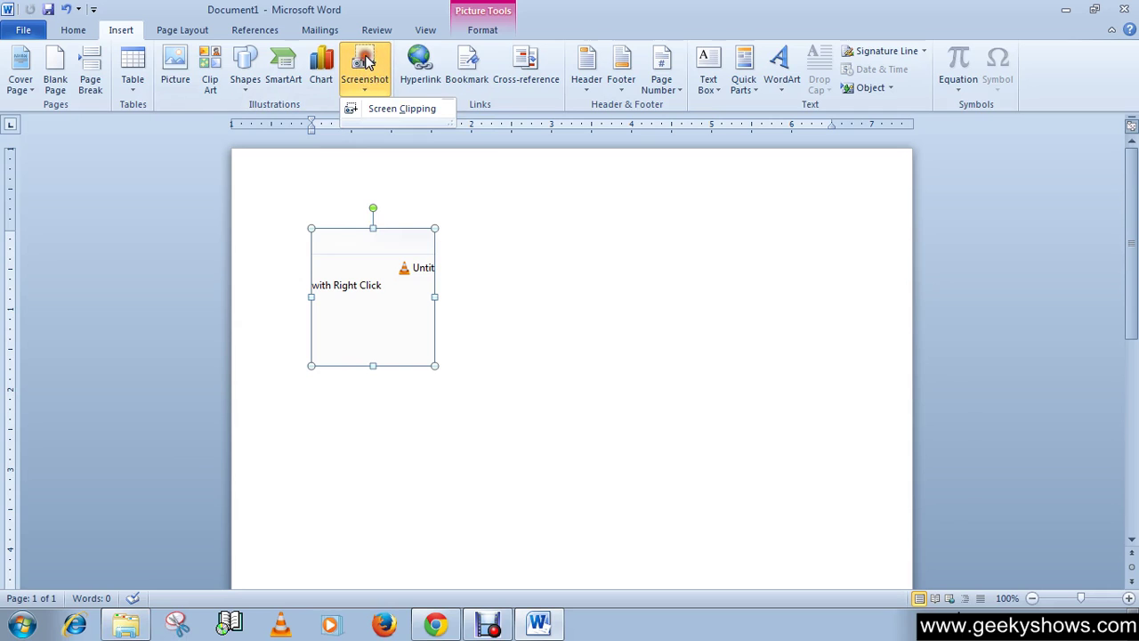
pyautogui.click(373, 107)
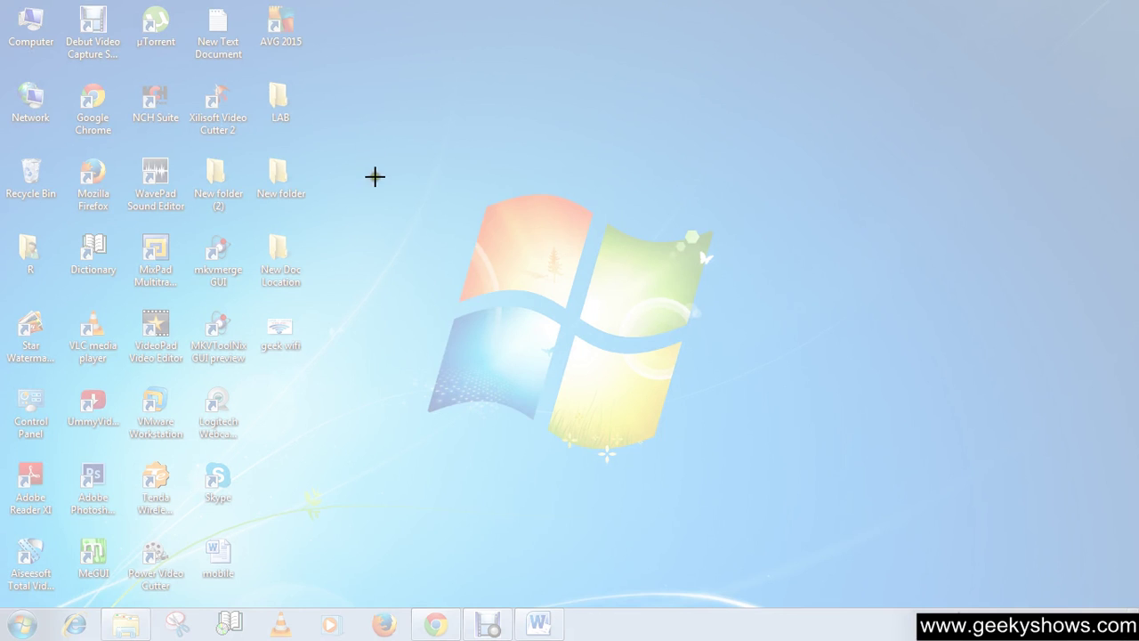
pyautogui.moveTo(377, 163); pyautogui.dragTo(773, 476)
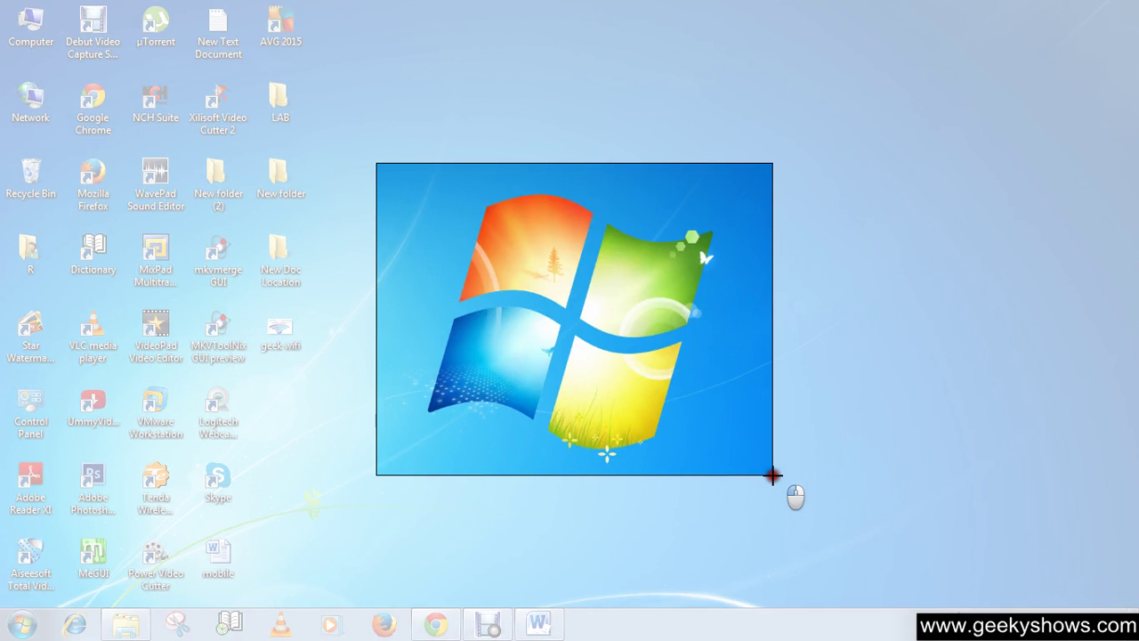
pyautogui.moveTo(773, 476); pyautogui.dragTo(772, 475)
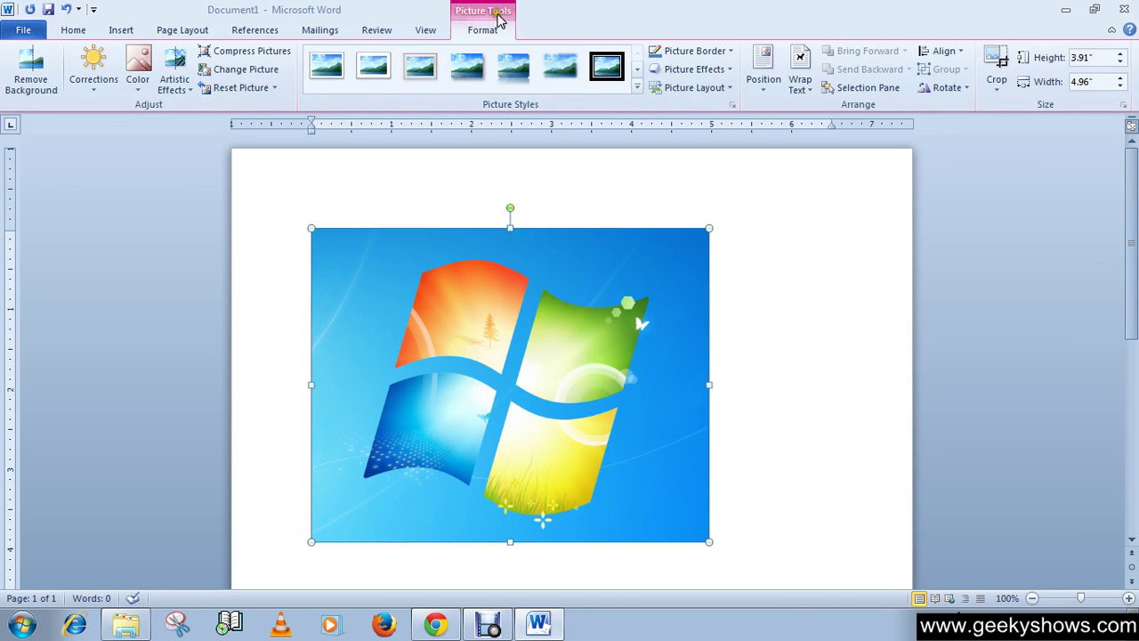
# - Look through the Insert and Picture Tools Format tabs, opening and closing the Align choices
pyautogui.click(116, 28)
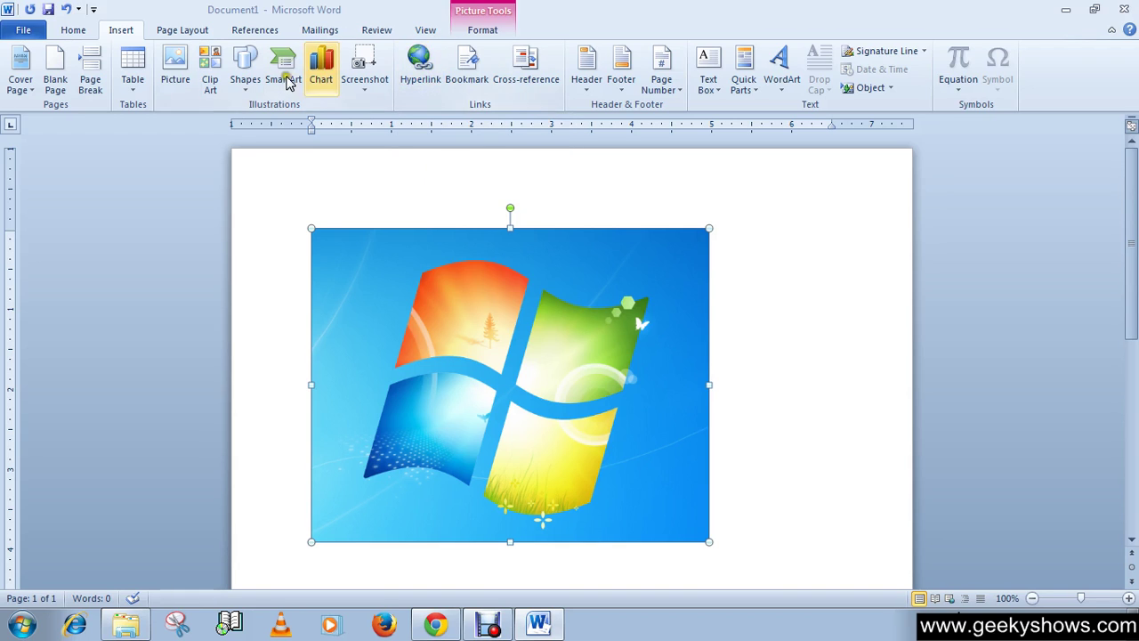
pyautogui.click(482, 29)
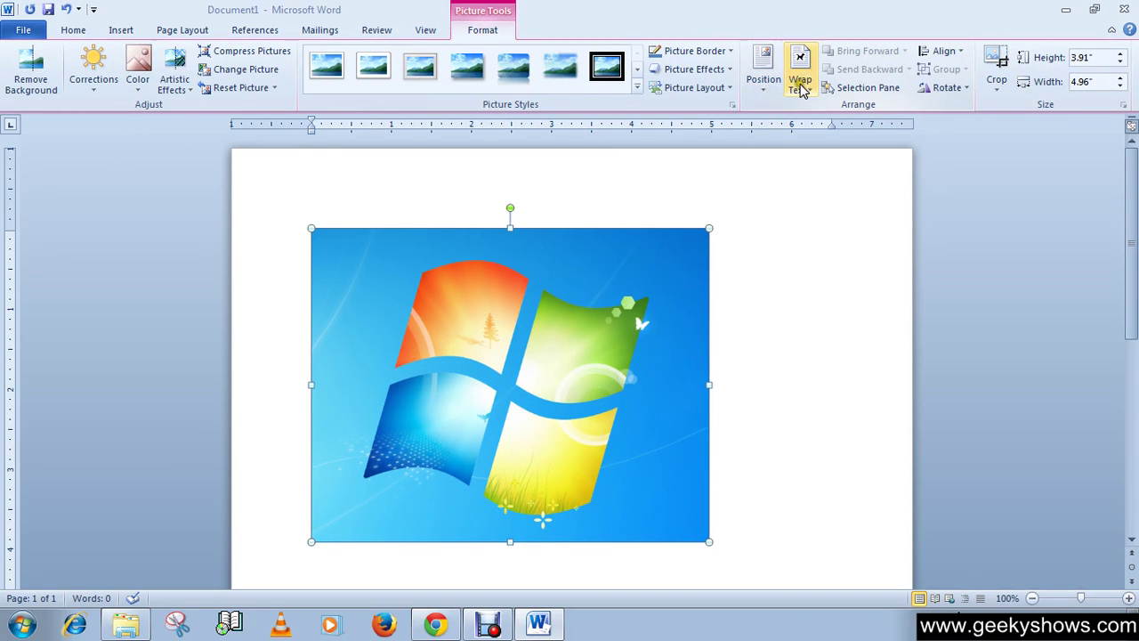
pyautogui.click(951, 55)
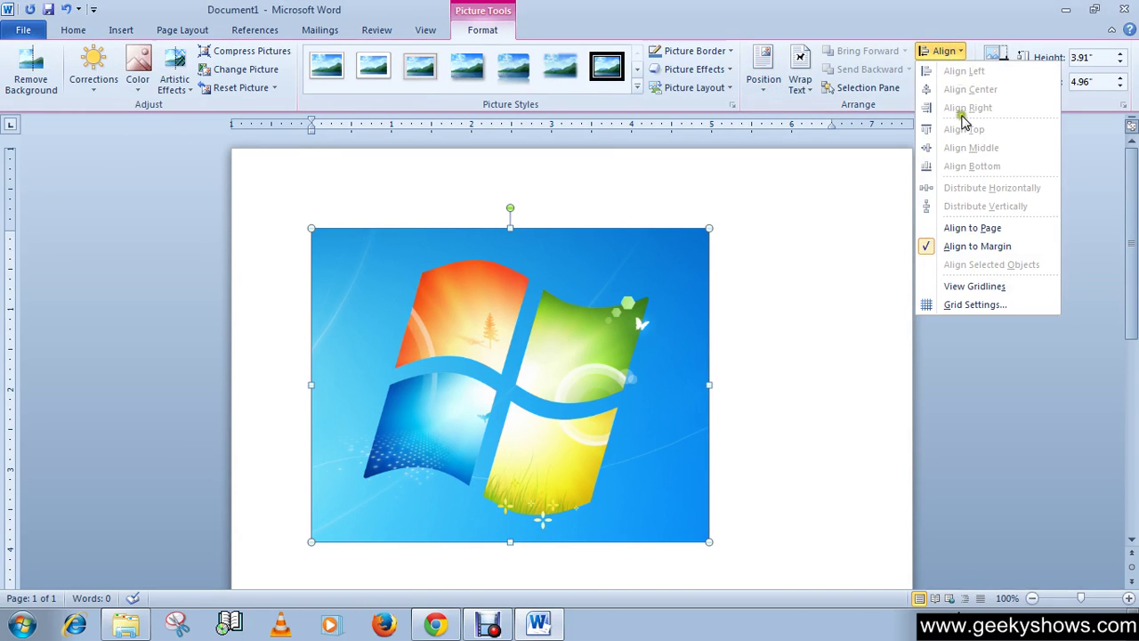
pyautogui.click(949, 12)
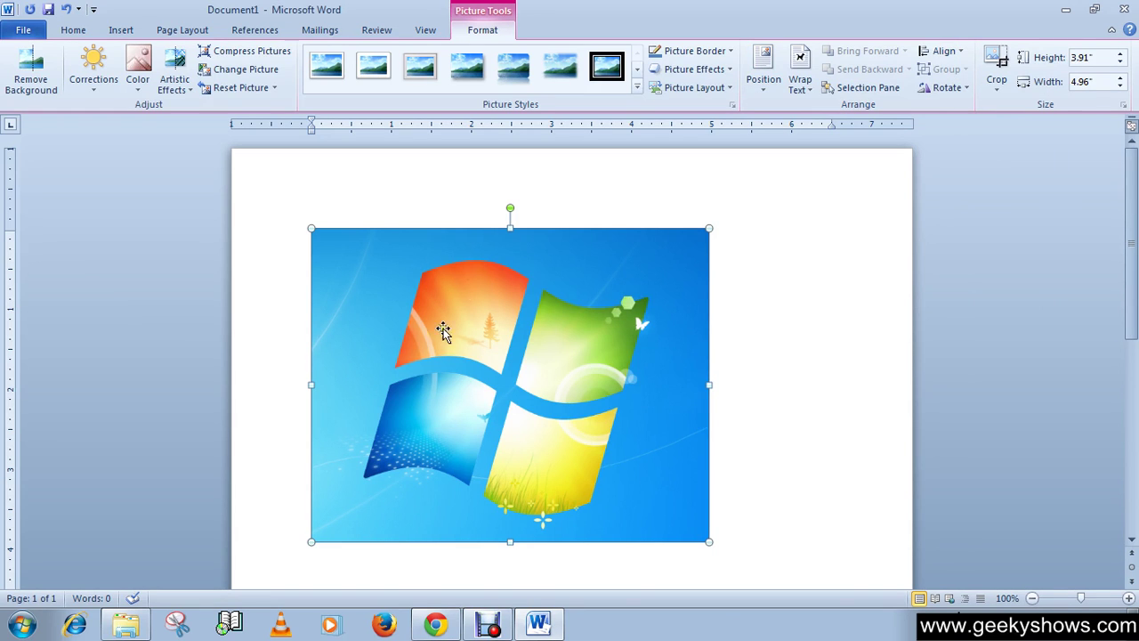
pyautogui.click(121, 32)
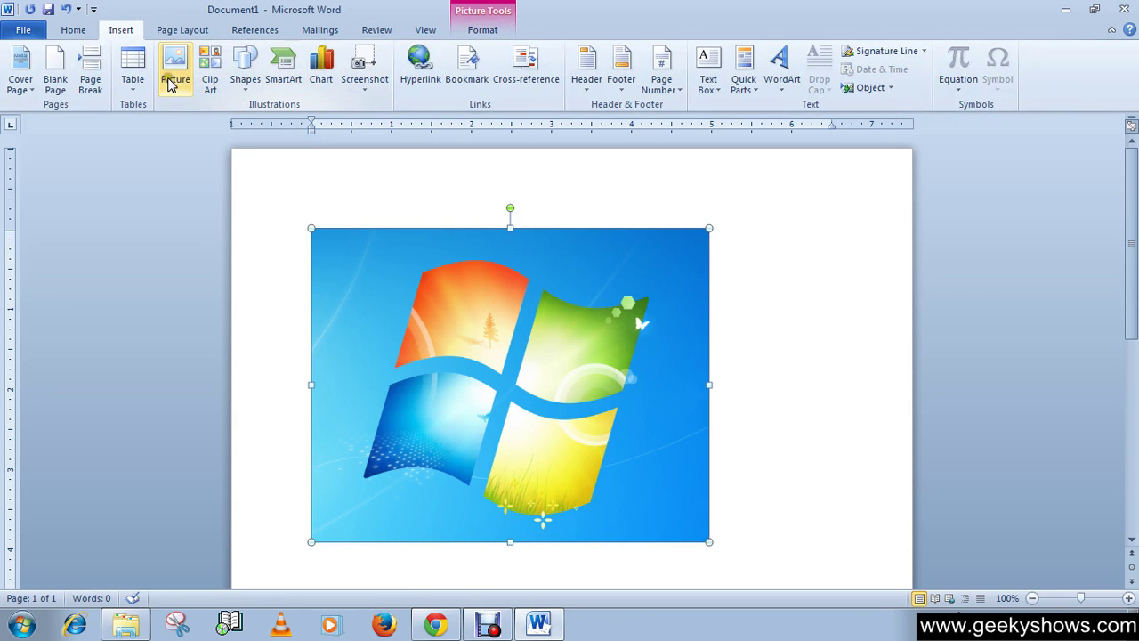
# - Open and dismiss the Windows logo picture's context menu, then show Picture Tools Format
pyautogui.rightClick(466, 264)
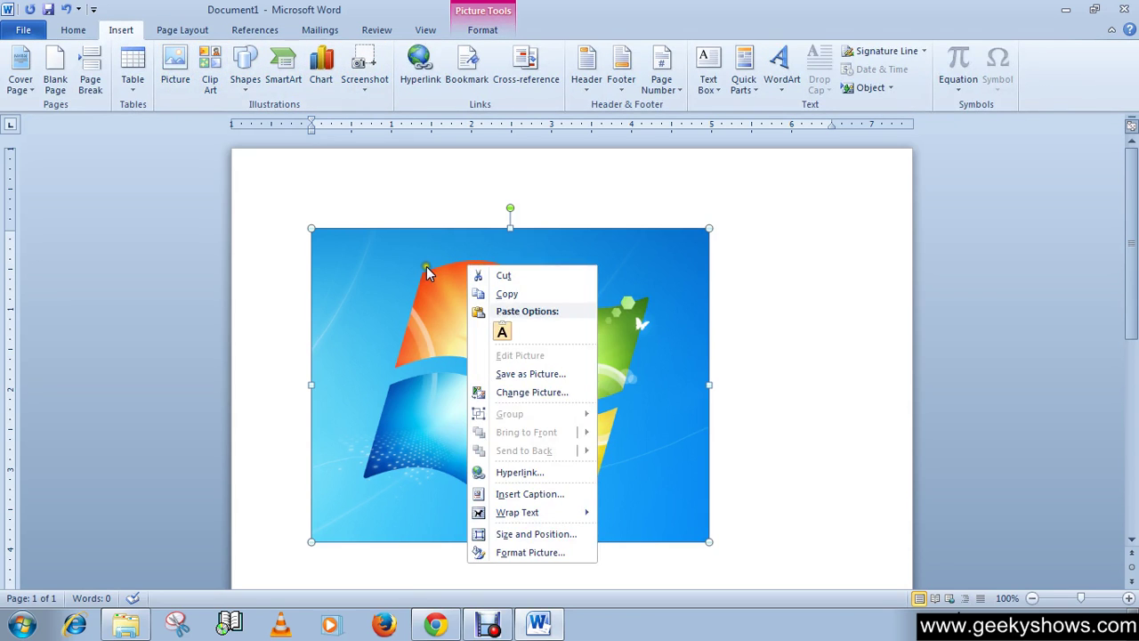
pyautogui.rightClick(424, 263)
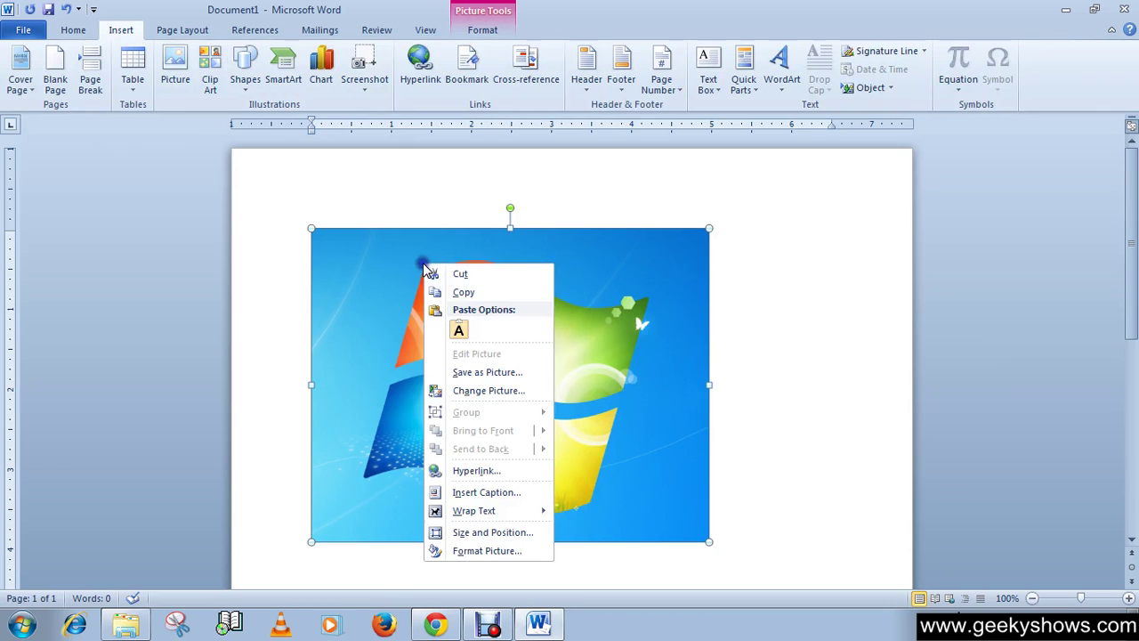
pyautogui.rightClick(372, 268)
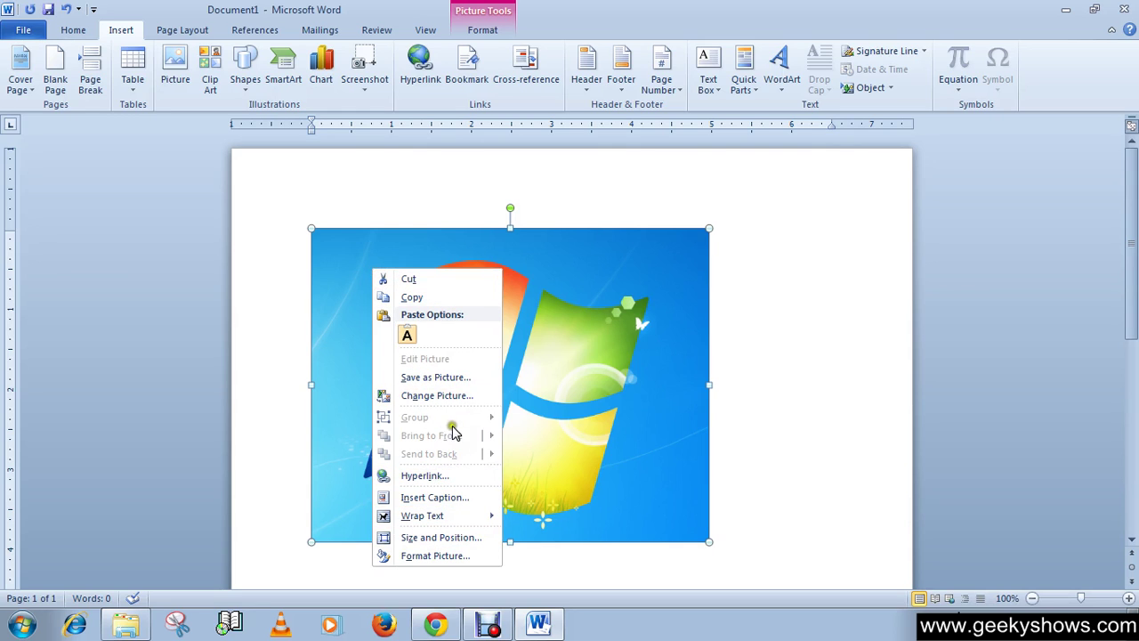
pyautogui.click(545, 311)
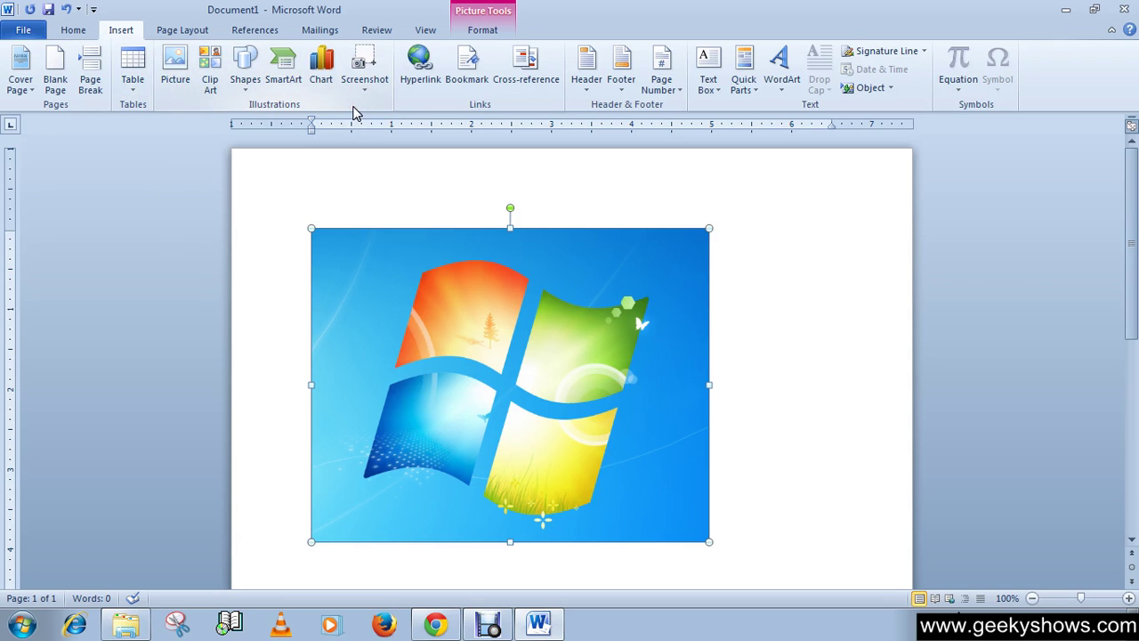
pyautogui.click(479, 28)
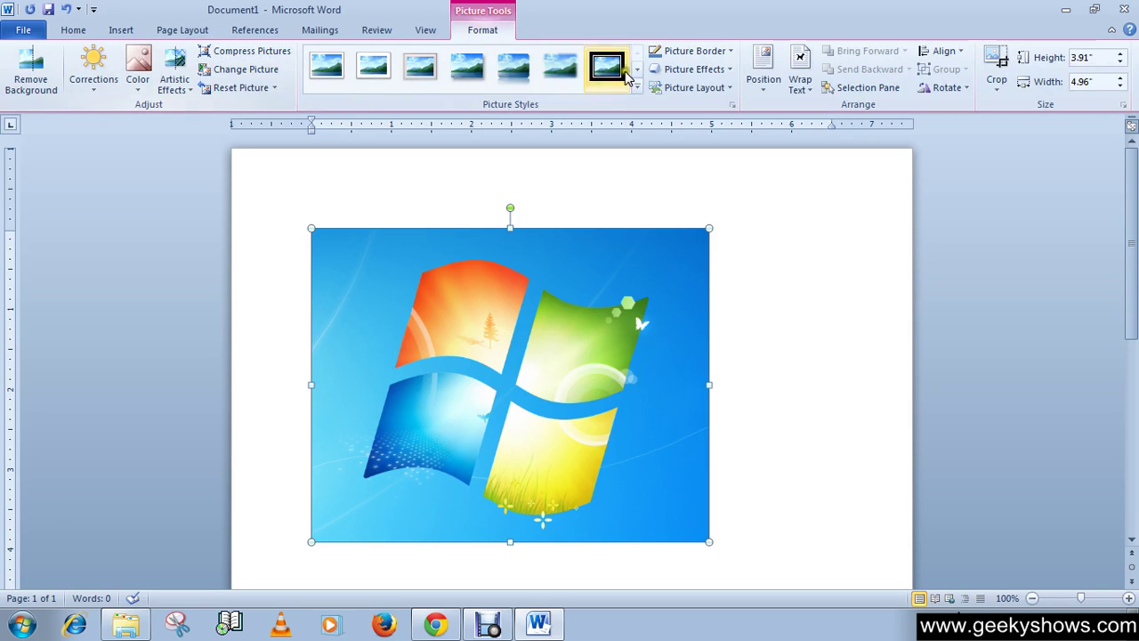